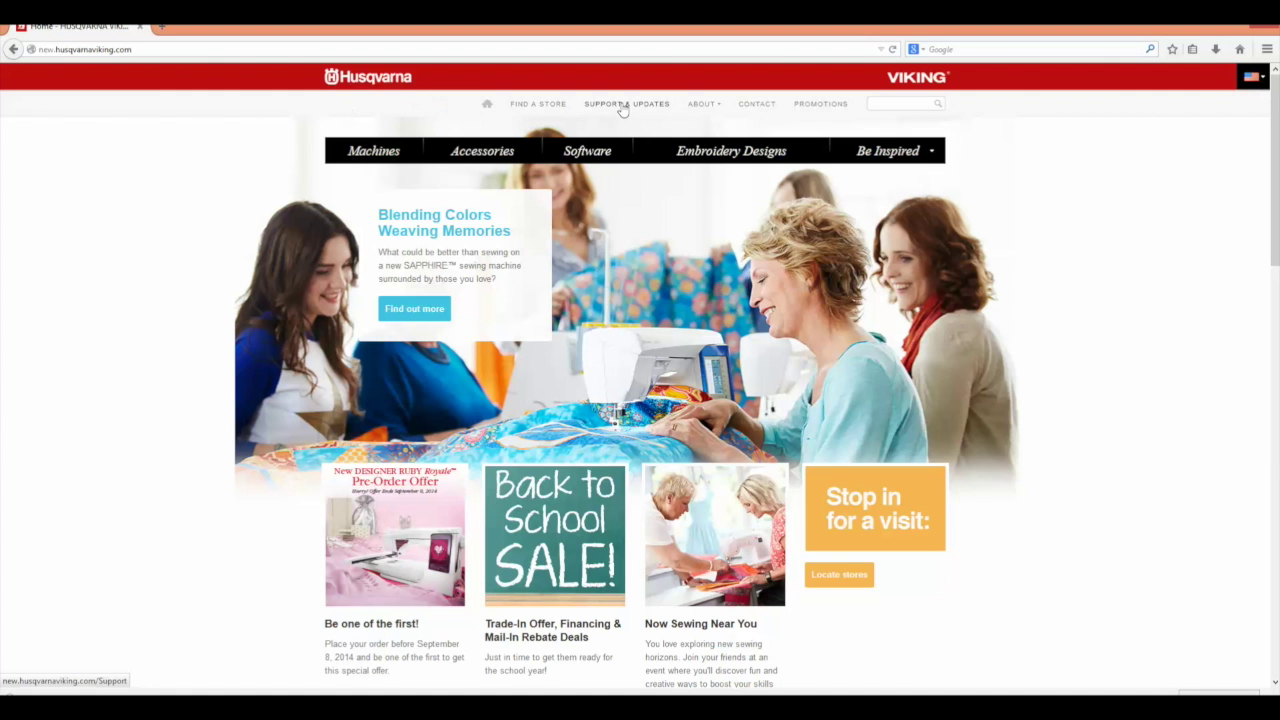
# - Go to the SUPPORT & UPDATES section from the Husqvarna Viking home page
pyautogui.click(622, 104)
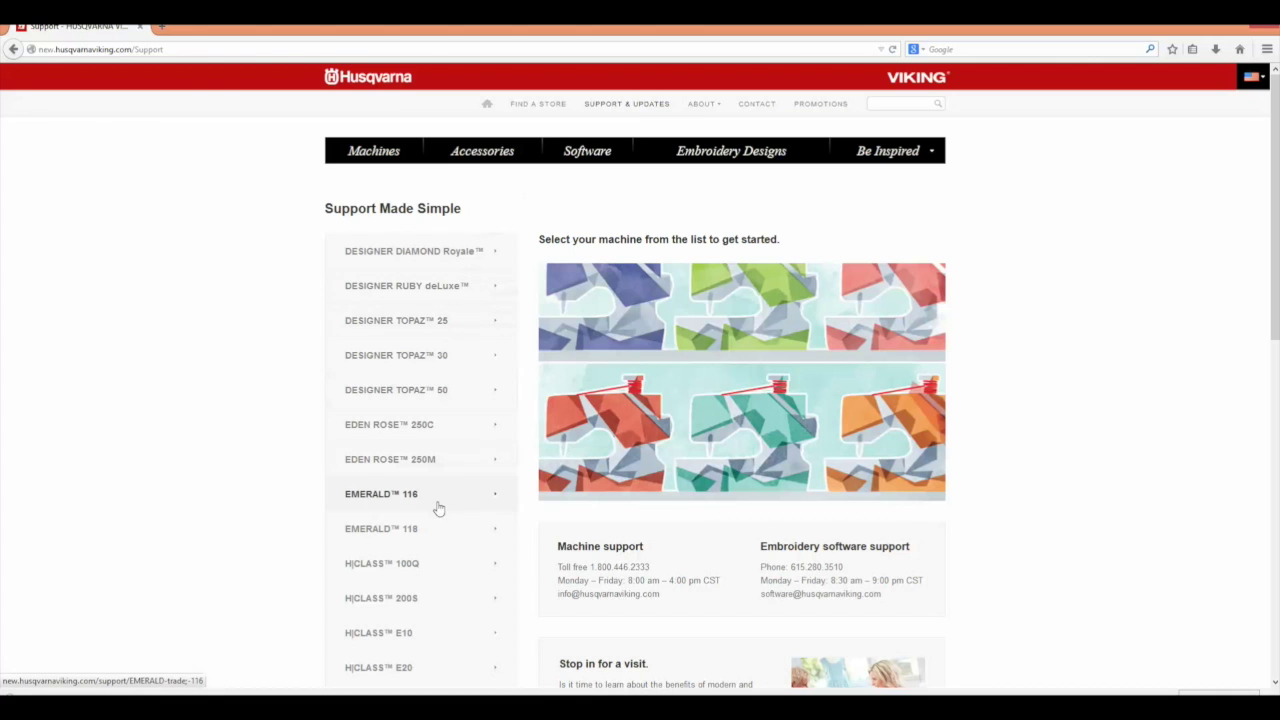
# - Pick DESIGNER TOPAZ 30 from the machine list to open its support page
pyautogui.scroll(-2, 418, 421)
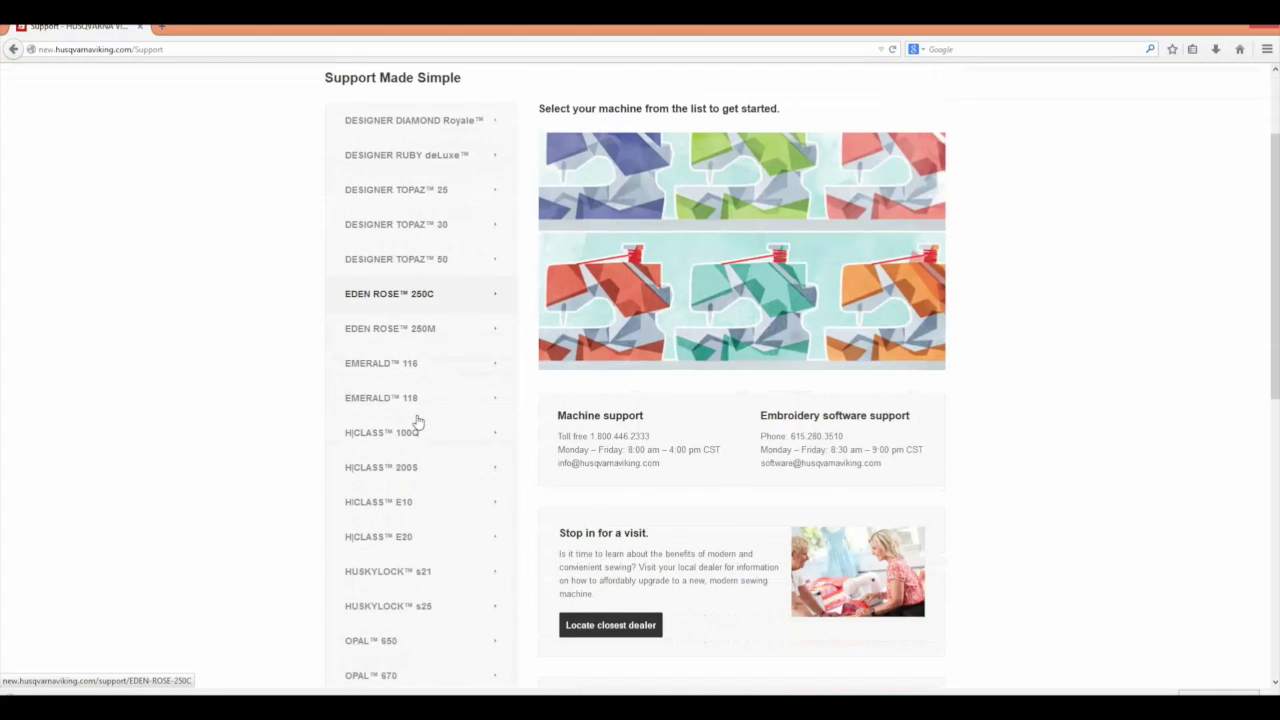
pyautogui.scroll(-5, 418, 421)
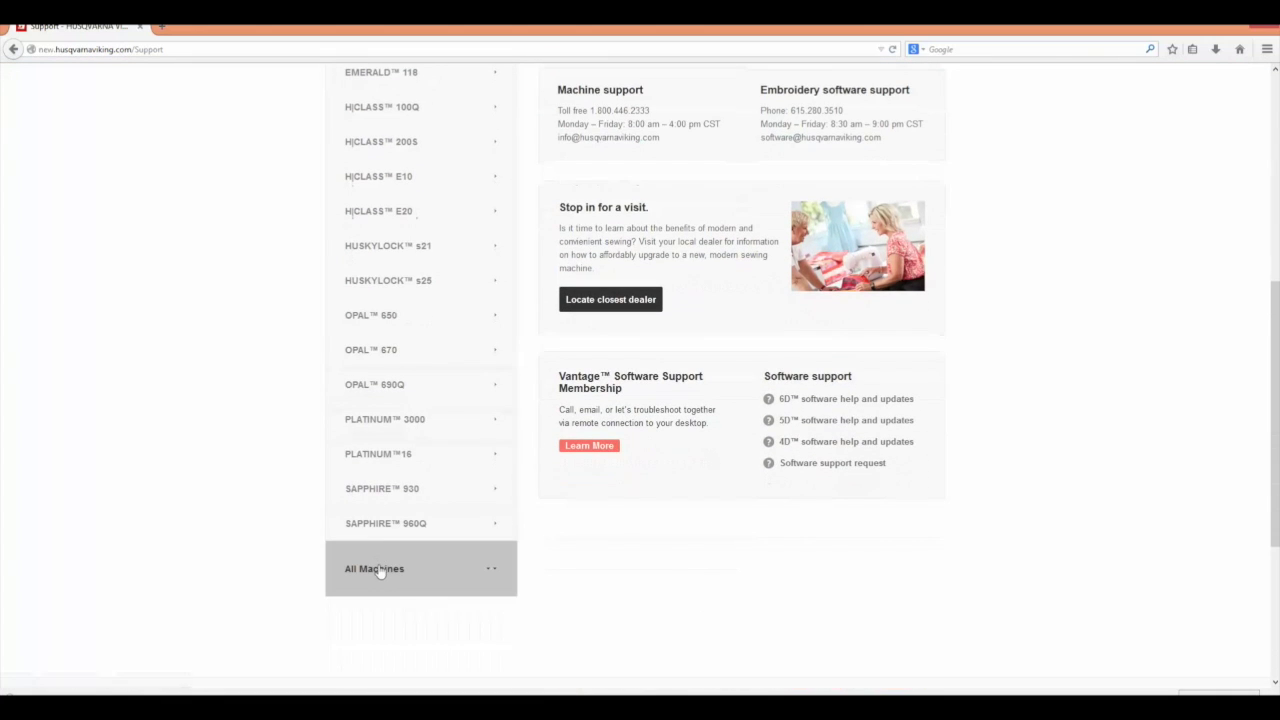
pyautogui.scroll(6, 380, 571)
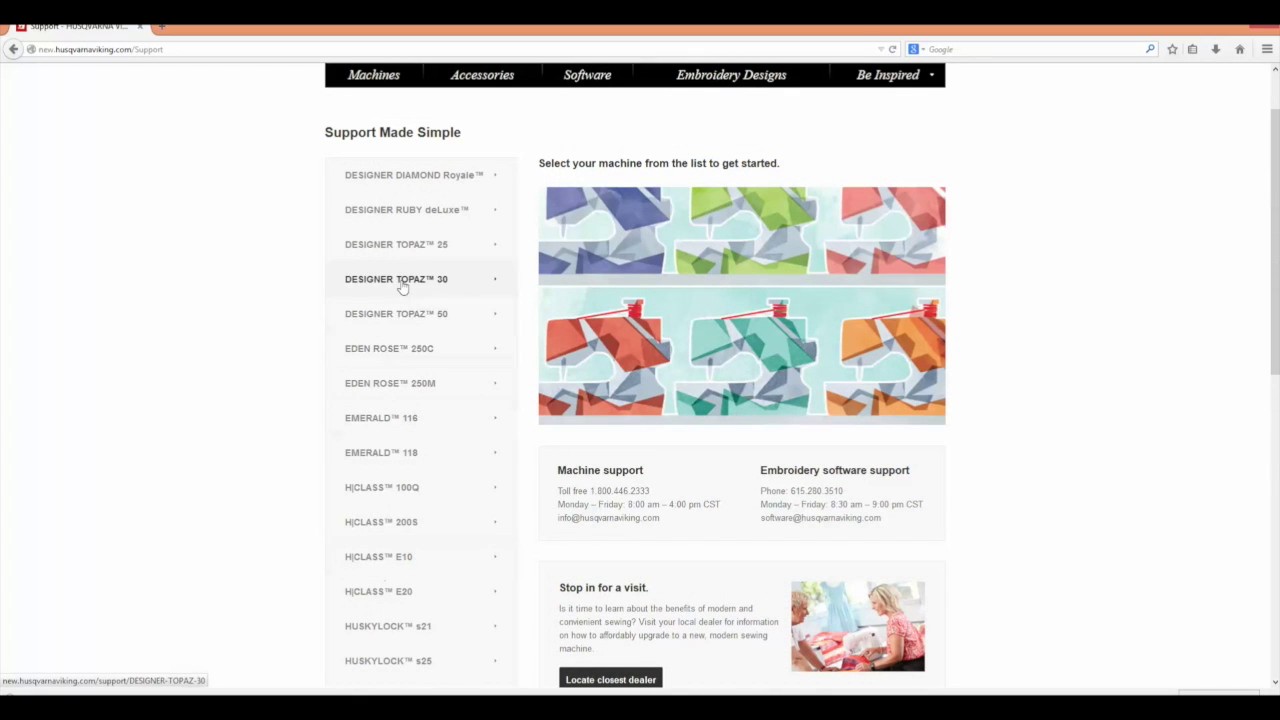
pyautogui.click(402, 285)
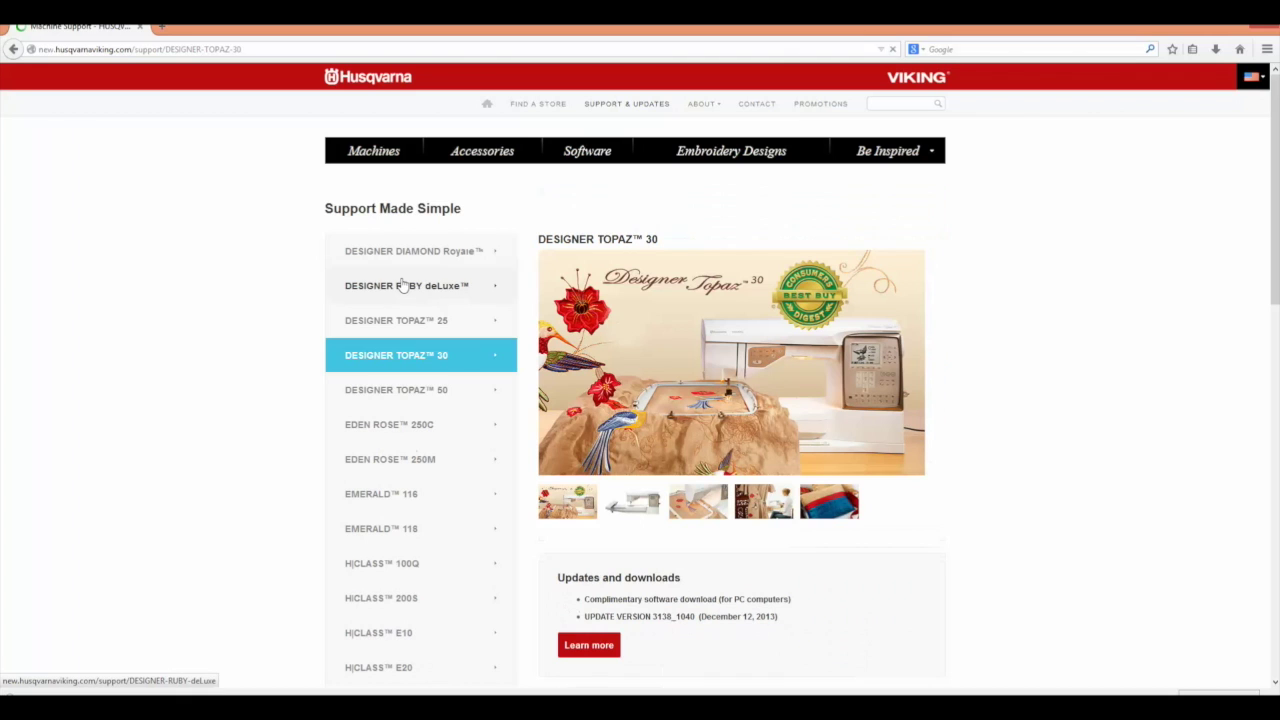
pyautogui.scroll(-1, 580, 470)
pyautogui.scroll(-1, 580, 470)
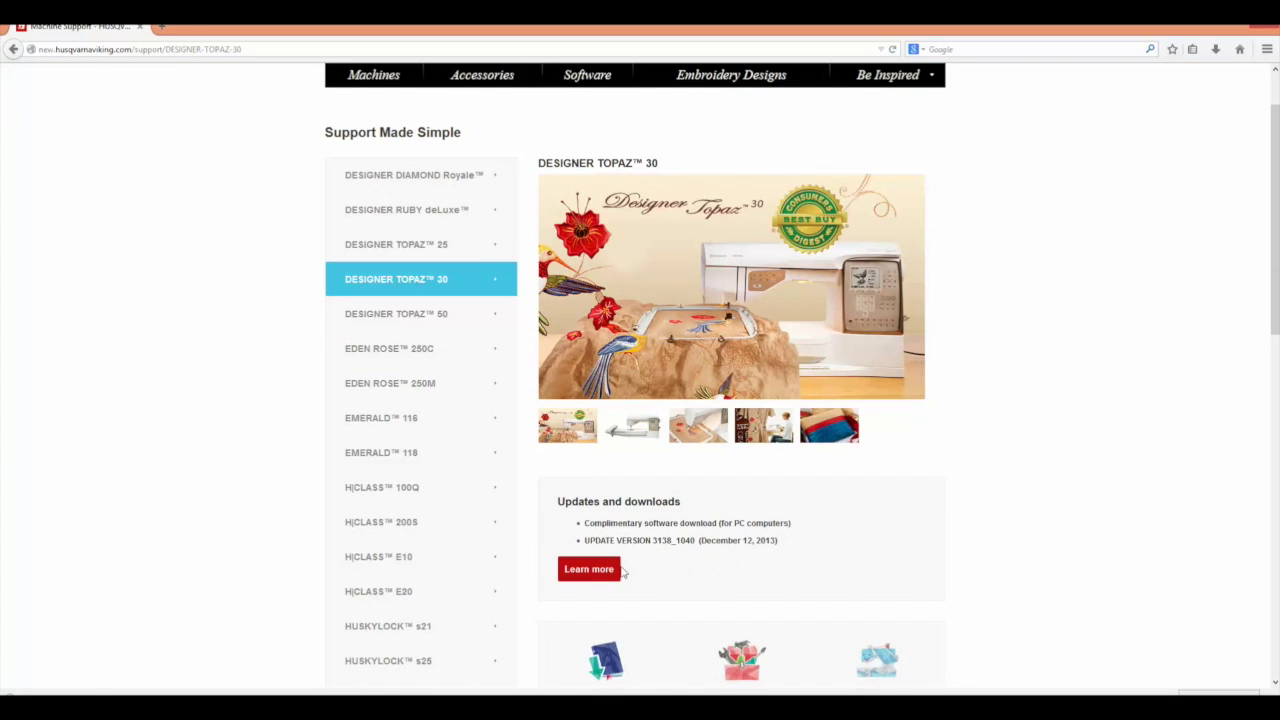
# - Open Updates and downloads via Learn more, then follow the Go to download page link
pyautogui.click(589, 570)
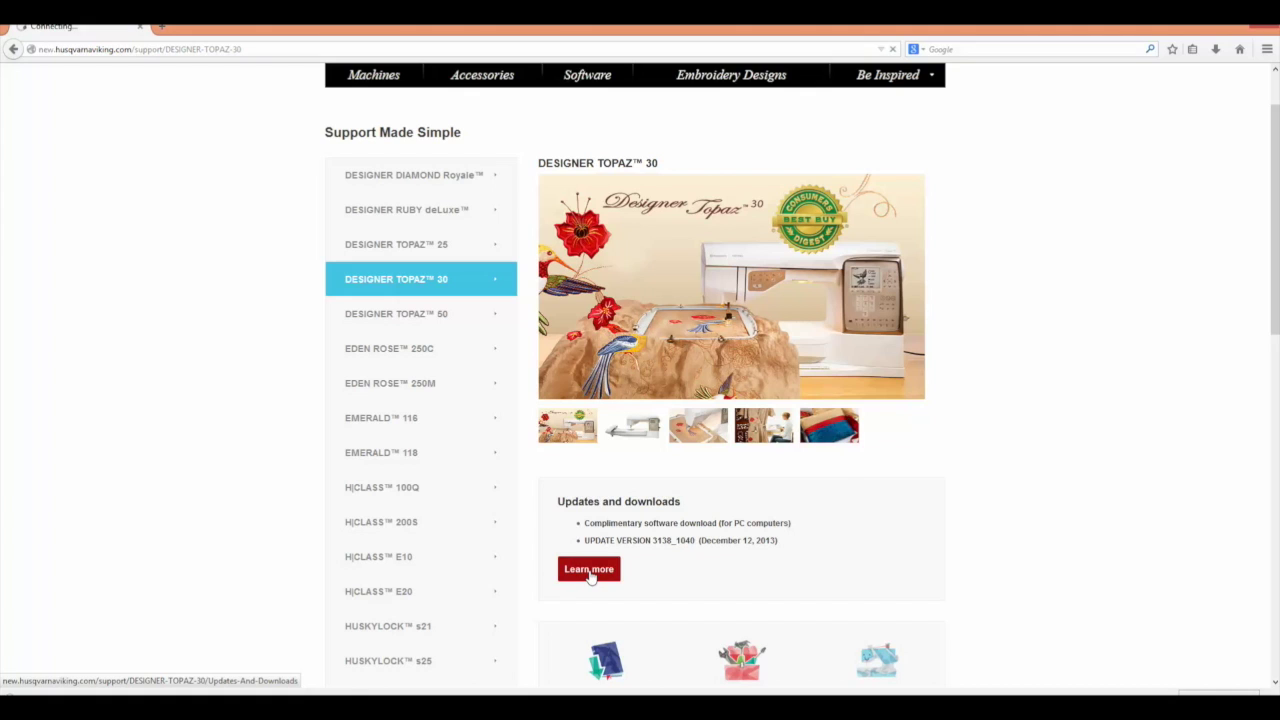
pyautogui.scroll(-3, 589, 576)
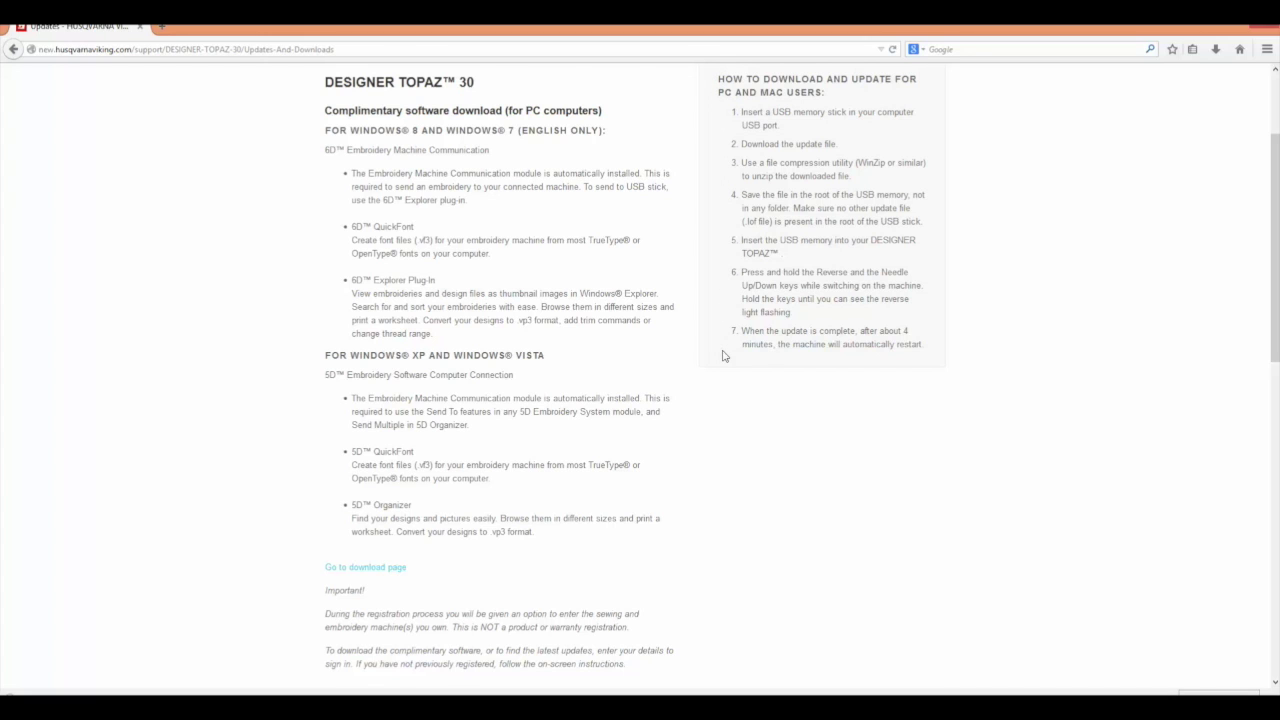
pyautogui.click(380, 570)
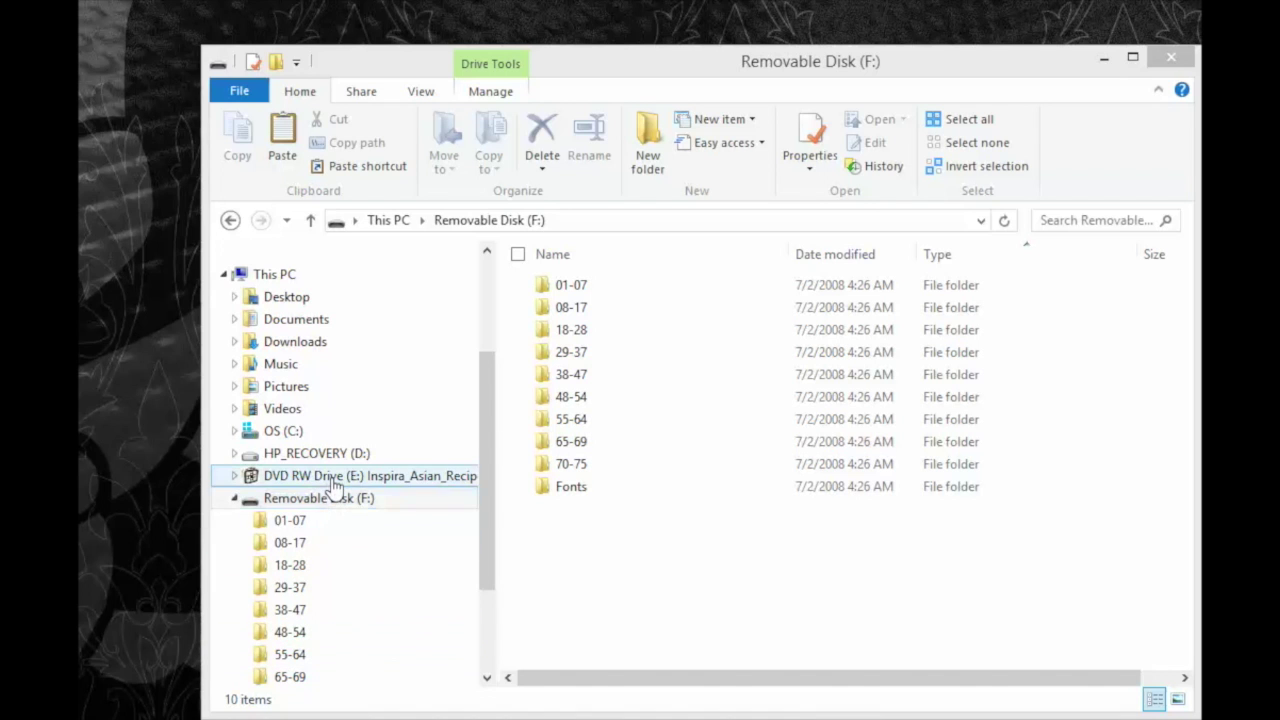
# - Copy all 12 VP3 files from E:\Embroidery Designs\VP3, then show Removable Disk (F:)
pyautogui.click(333, 484)
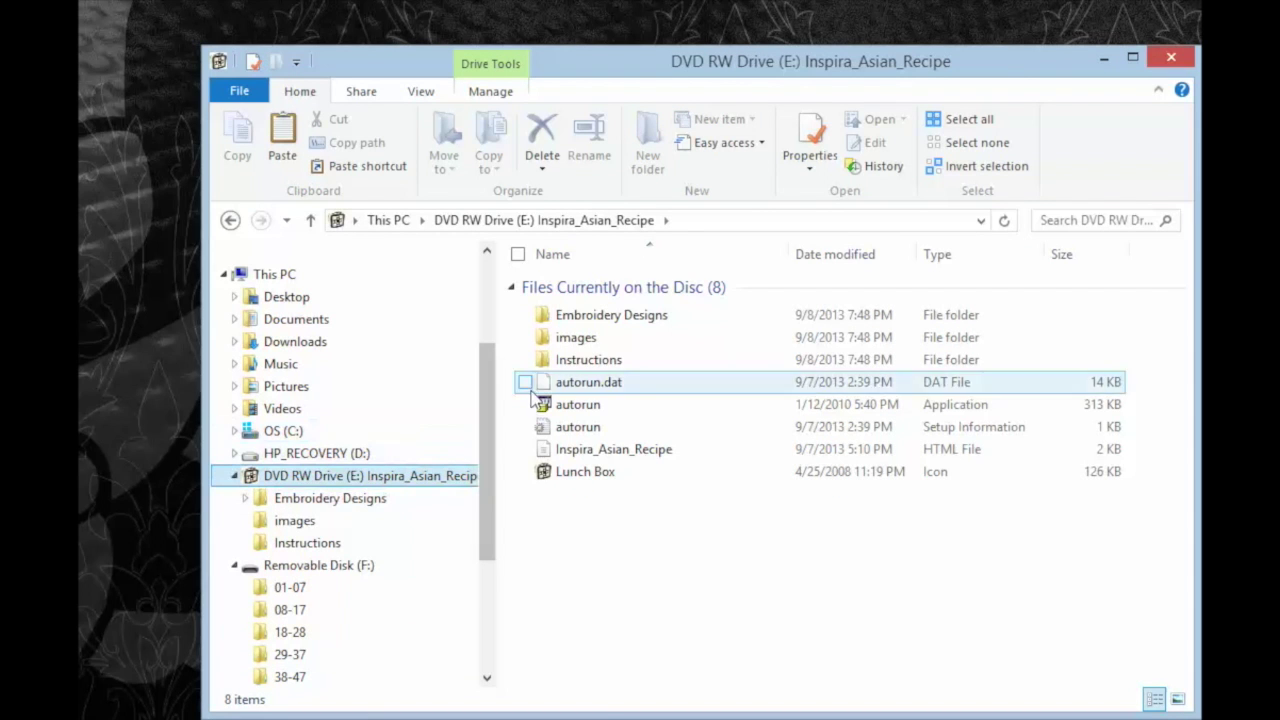
pyautogui.click(596, 318)
pyautogui.doubleClick(596, 318)
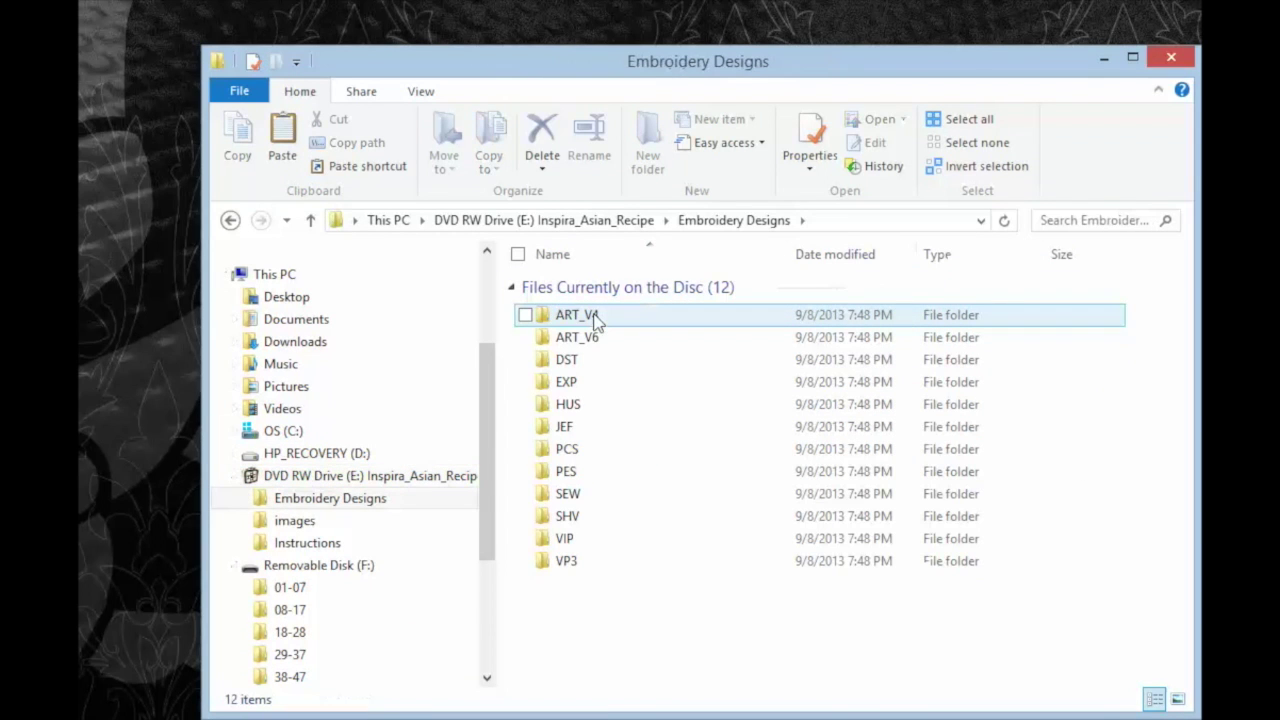
pyautogui.doubleClick(577, 562)
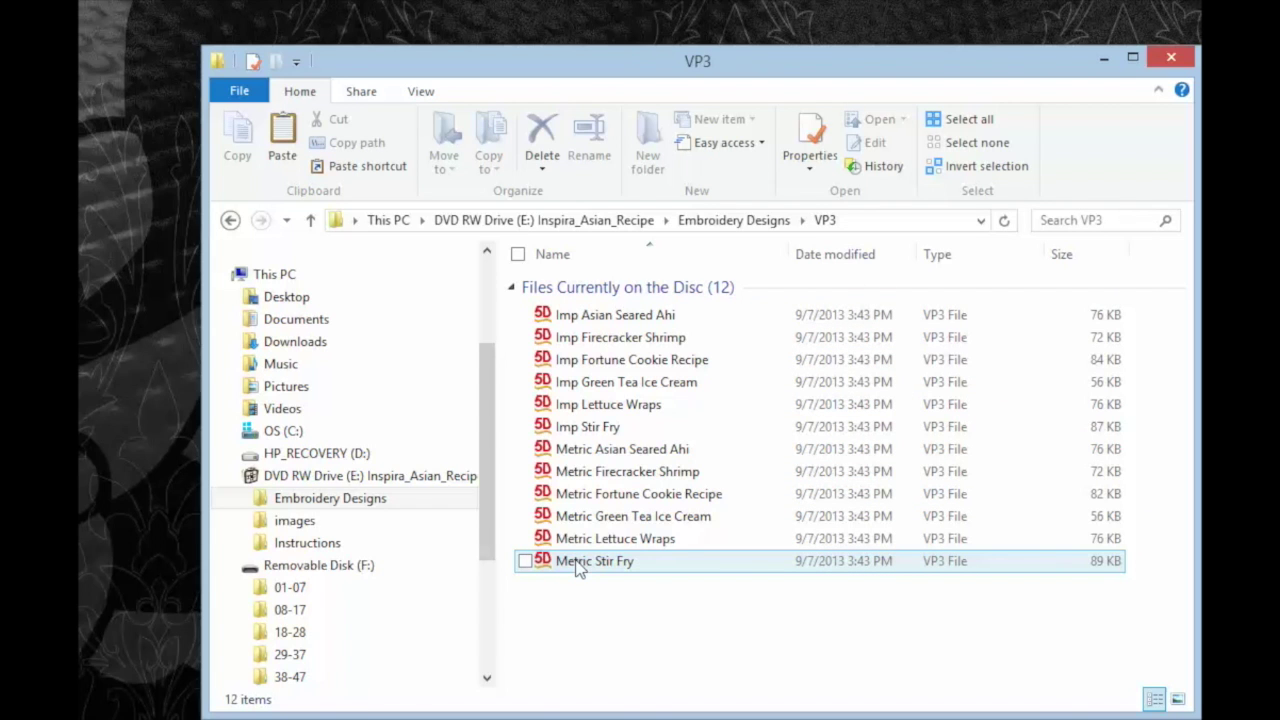
pyautogui.click(952, 122)
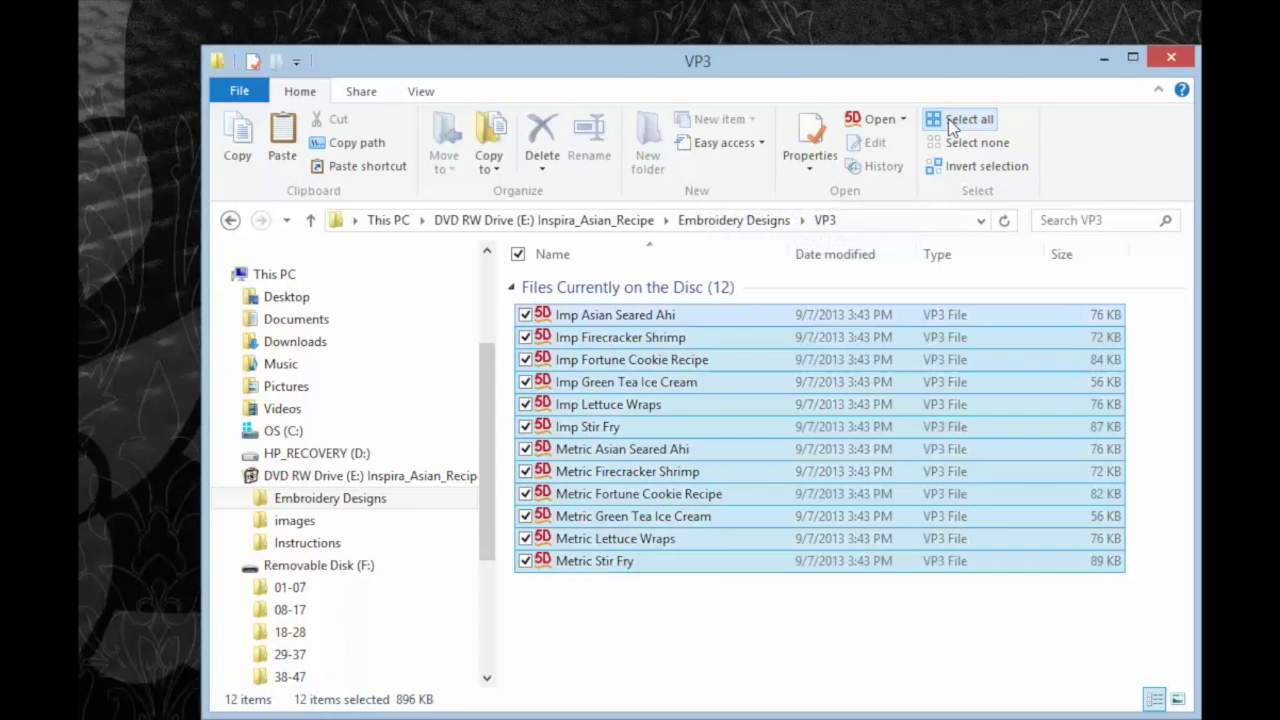
pyautogui.rightClick(701, 380)
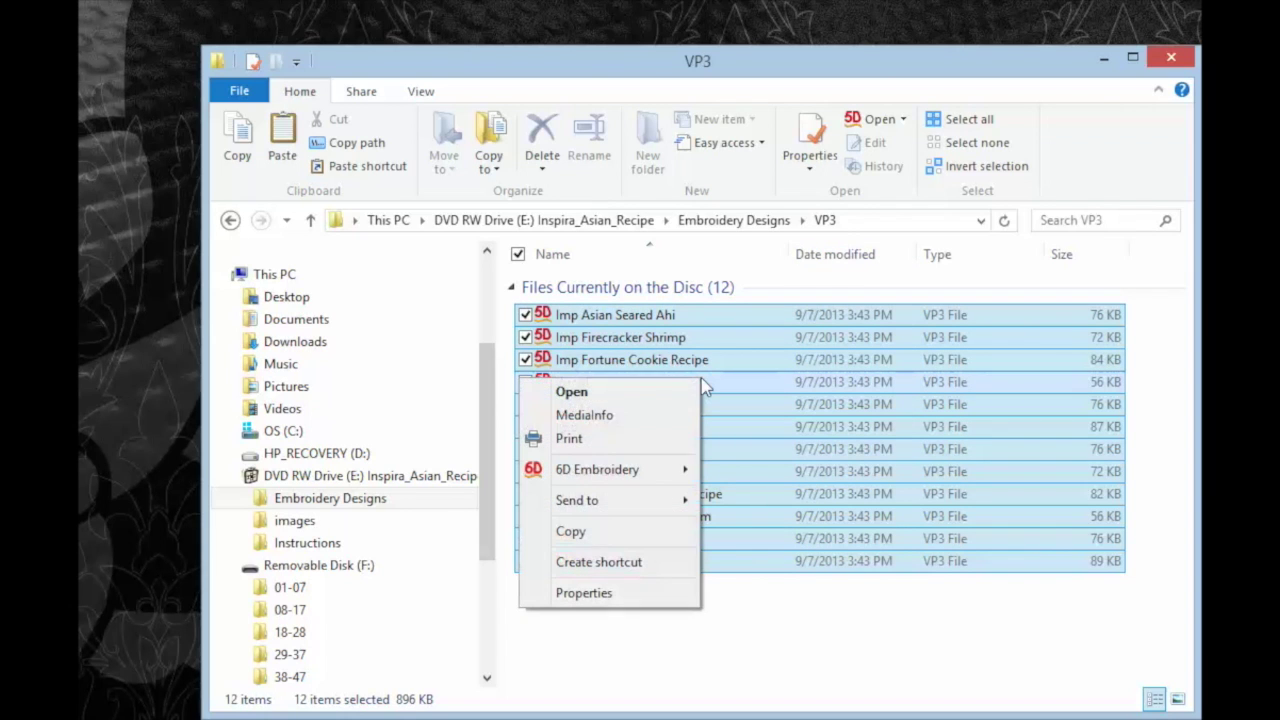
pyautogui.click(634, 538)
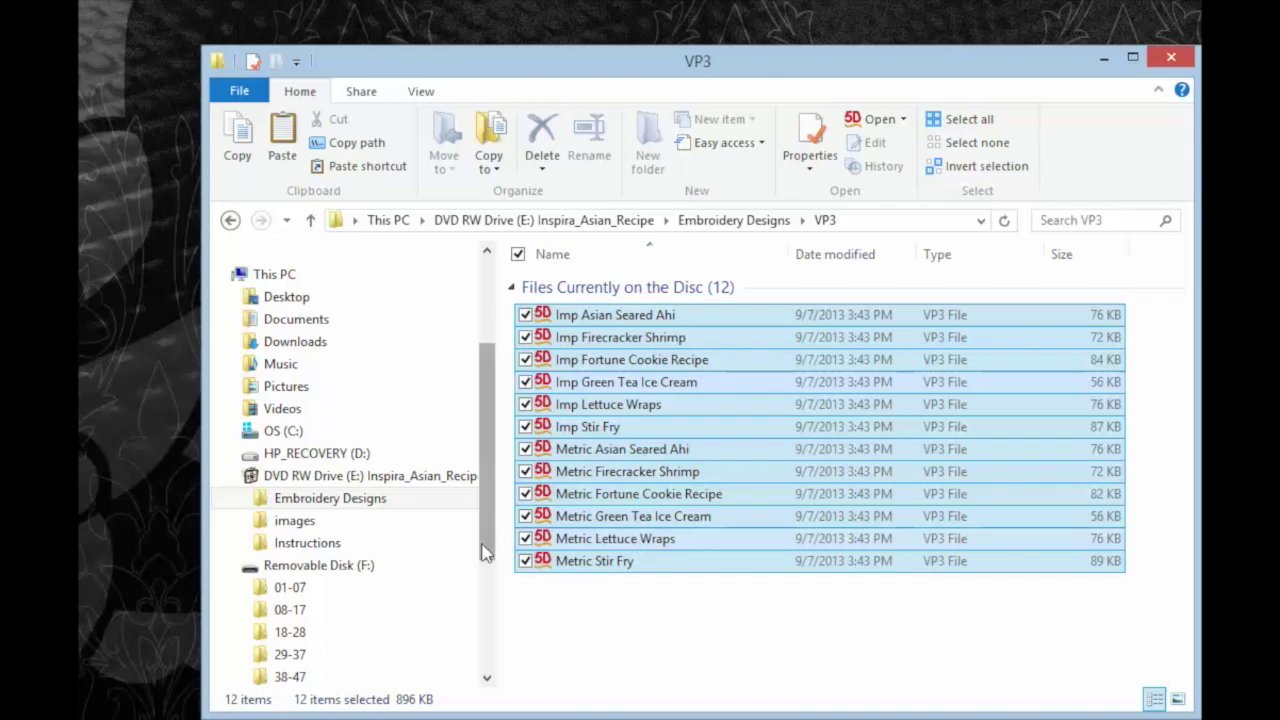
pyautogui.click(352, 572)
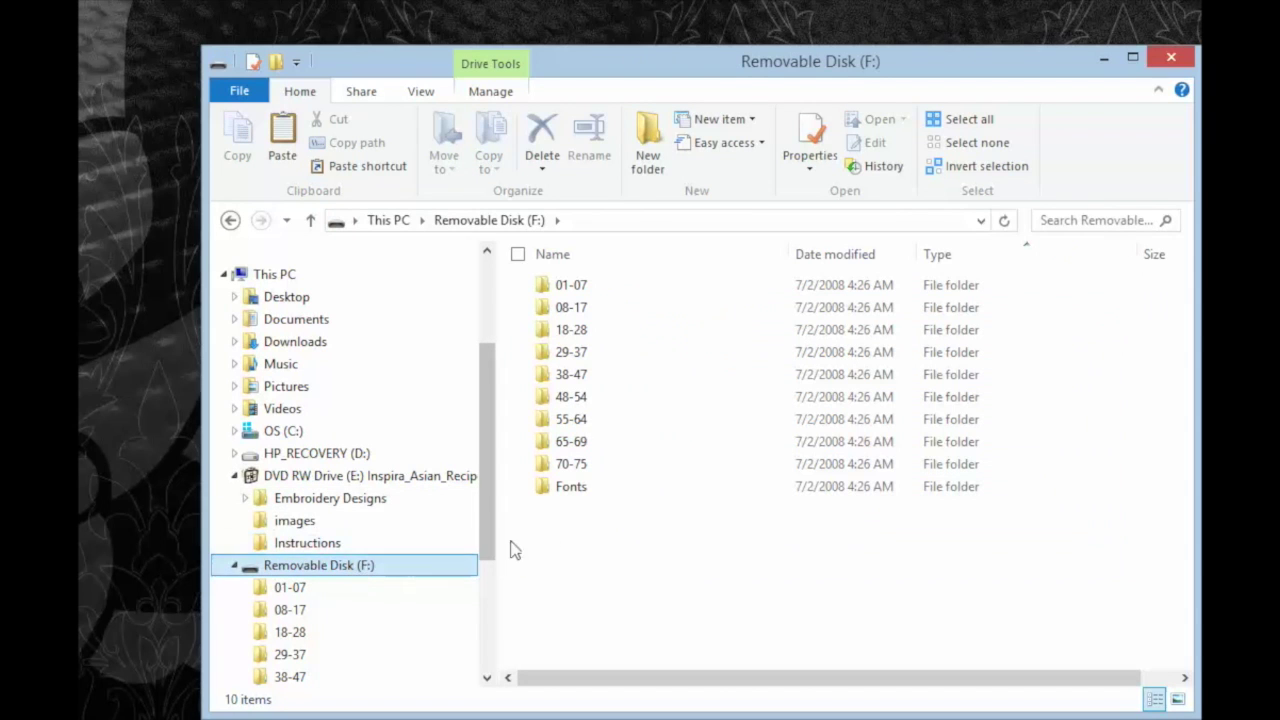
# - Create a new folder named 'Asian Recipes' on Removable Disk (F:)
pyautogui.click(656, 512)
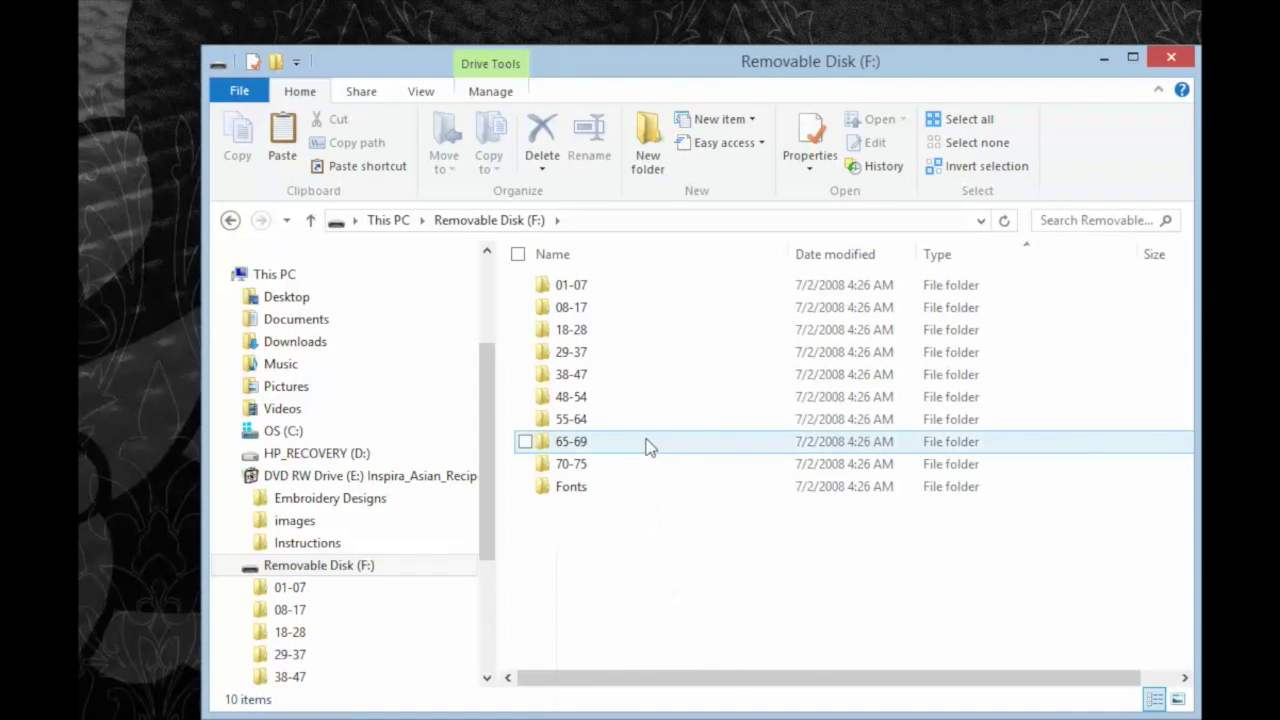
pyautogui.rightClick(654, 378)
pyautogui.moveTo(581, 621)
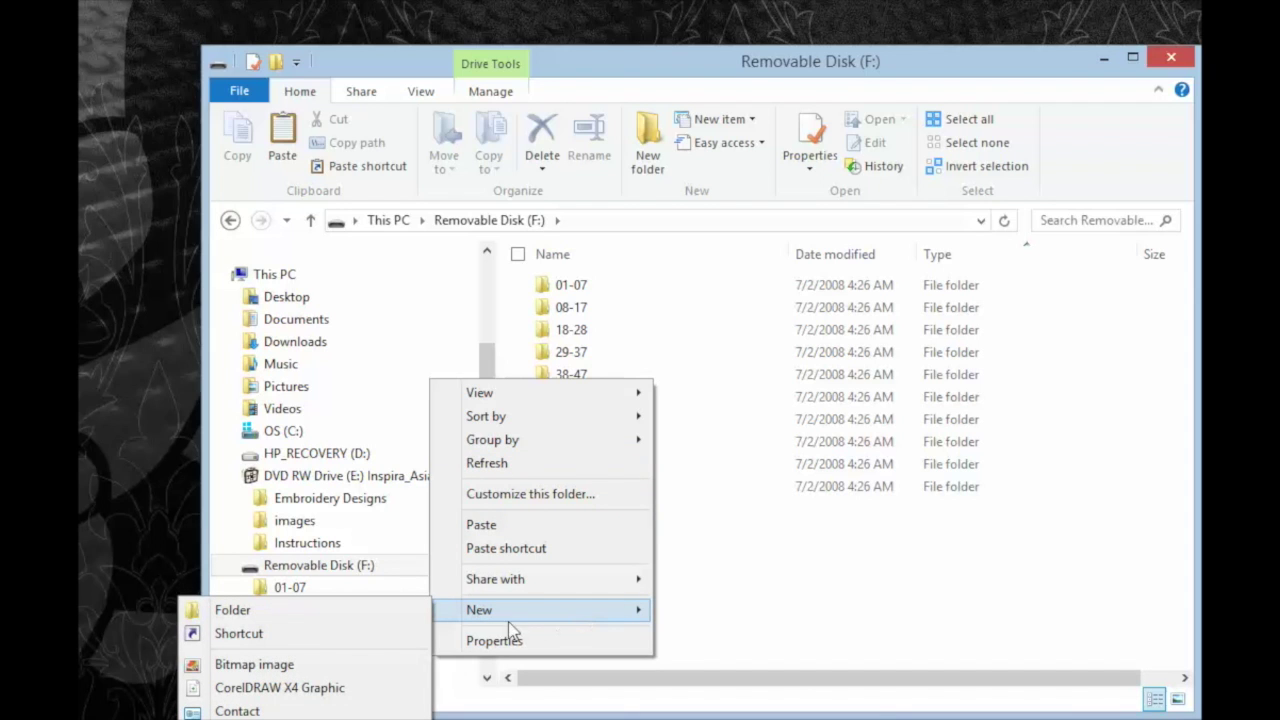
pyautogui.click(392, 615)
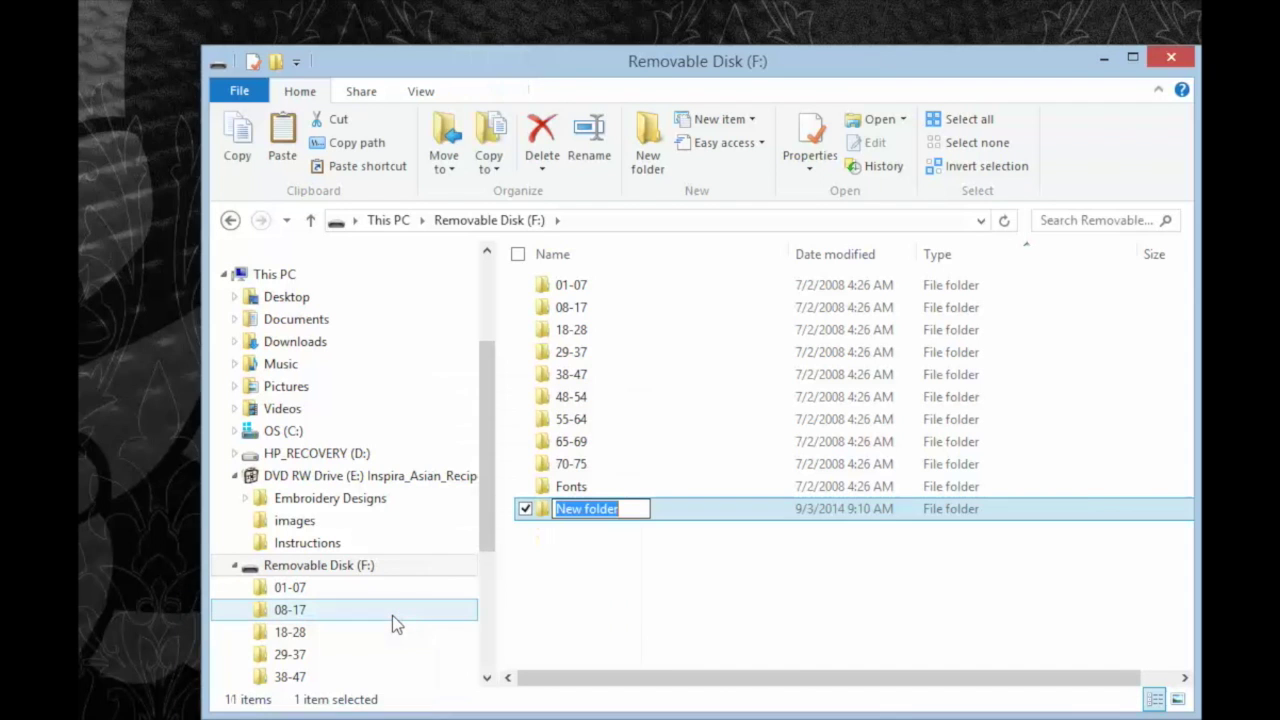
pyautogui.write('A')
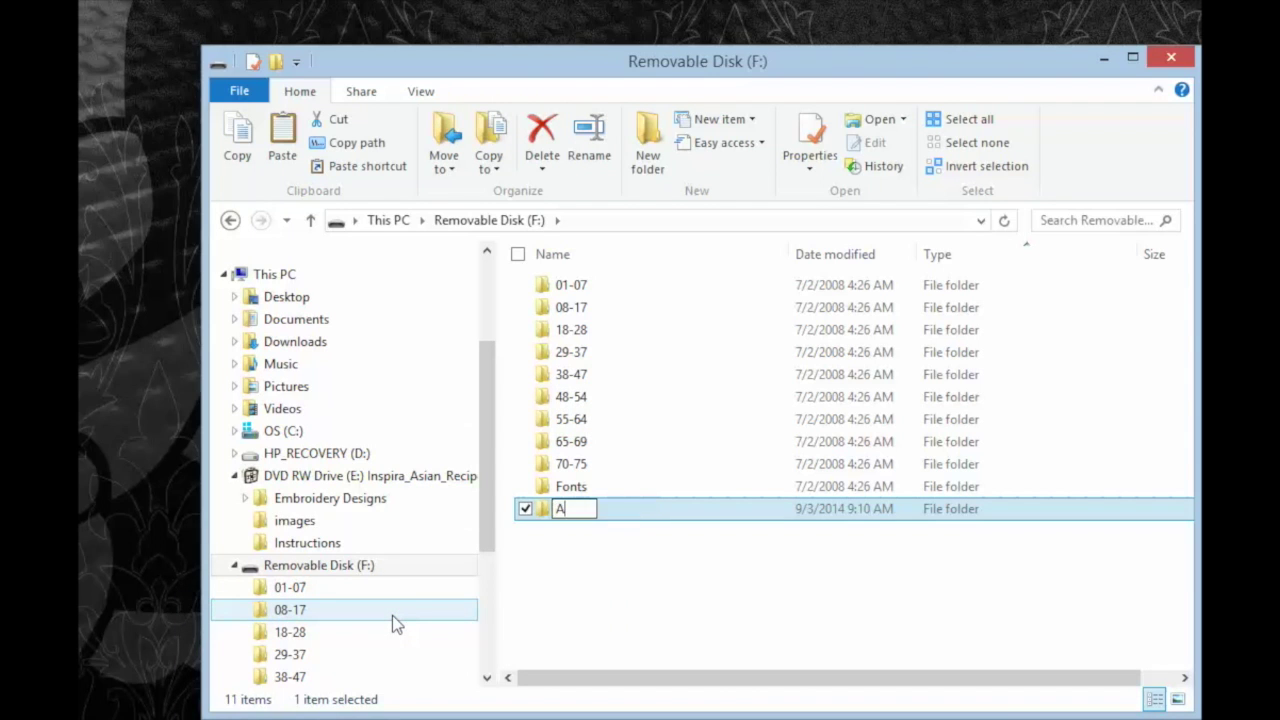
pyautogui.write('sian Recipes')
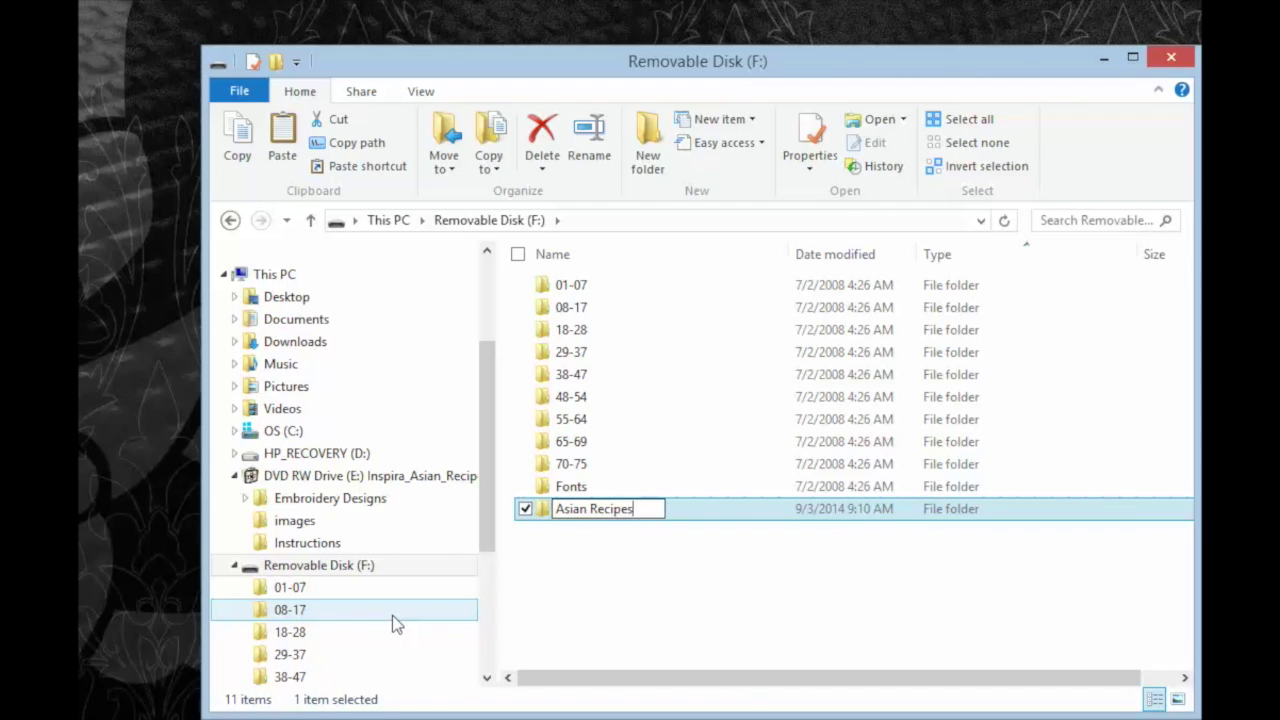
pyautogui.press('Return')
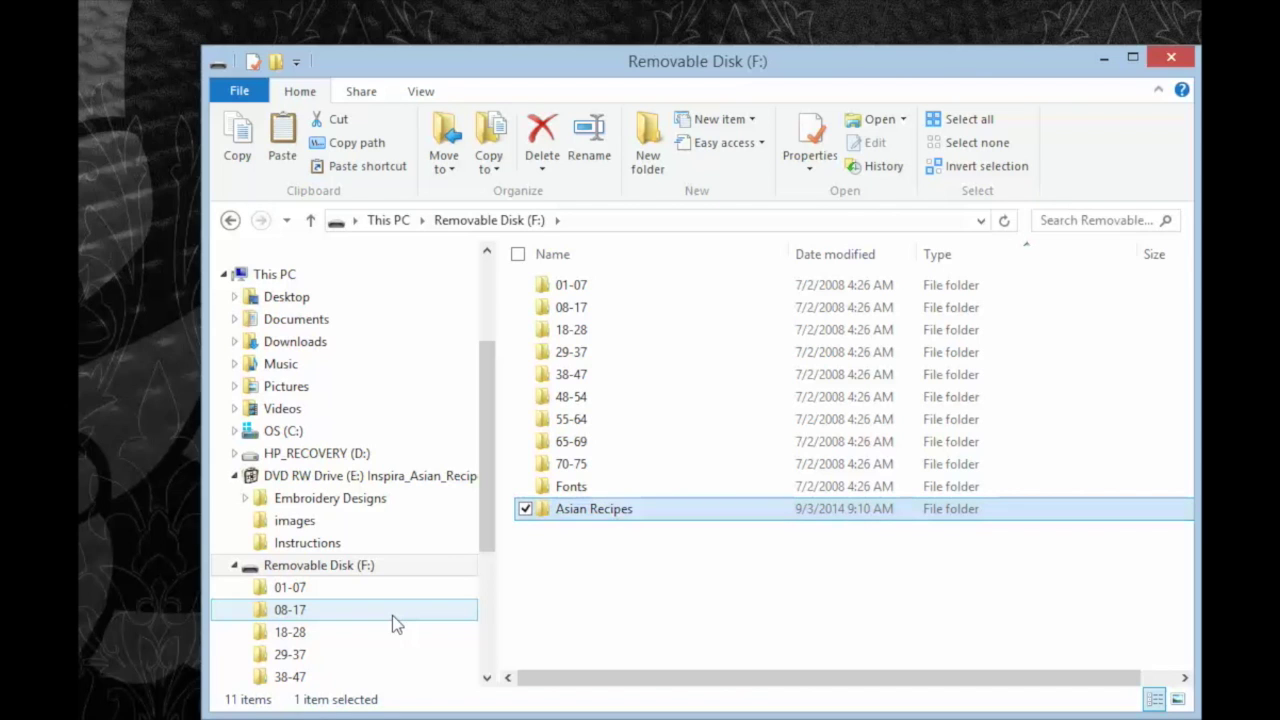
# - Paste the twelve copied VP3 designs into the Asian Recipes folder
pyautogui.doubleClick(551, 512)
pyautogui.rightClick(627, 341)
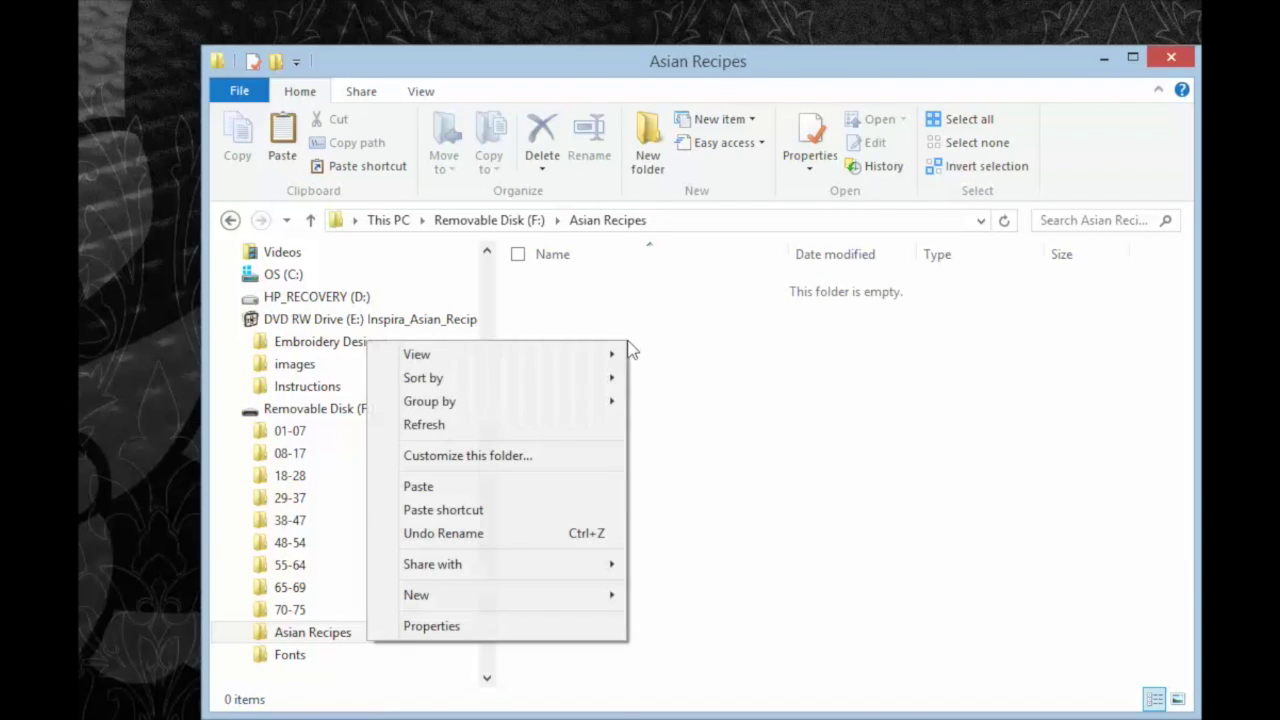
pyautogui.click(584, 486)
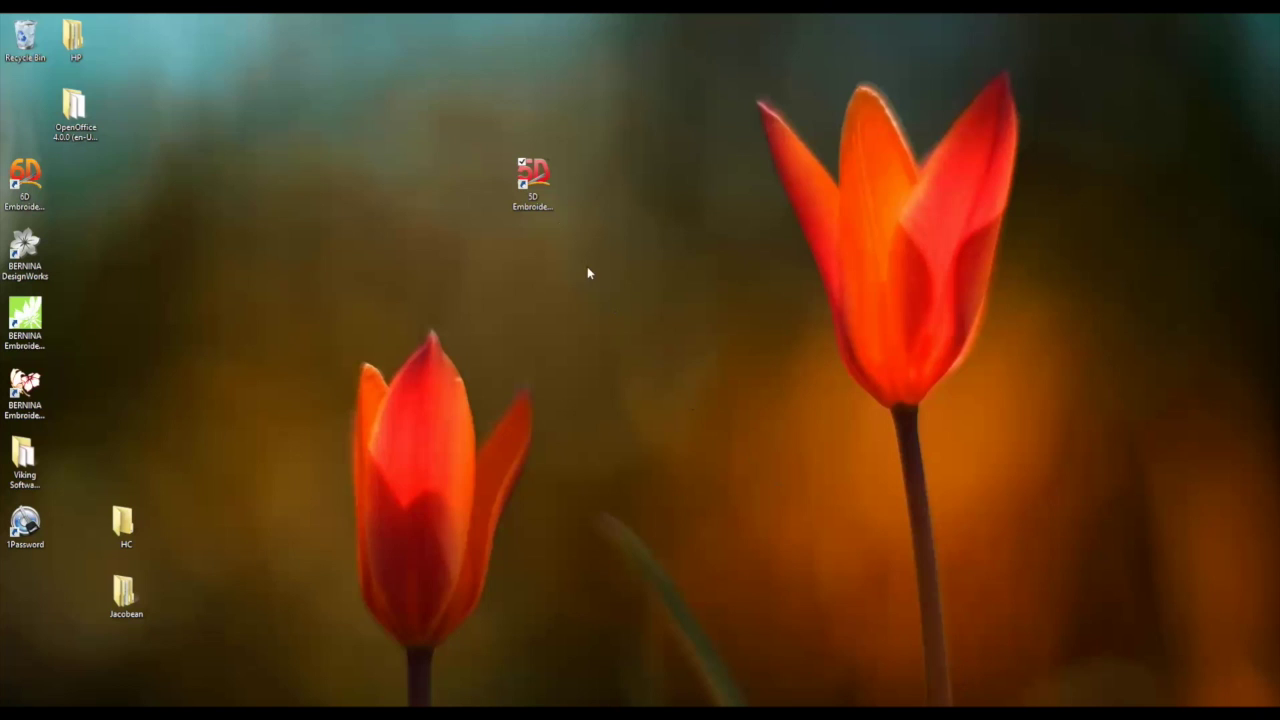
# - Launch 5D Organizer from the 5D Embroidery System folder on the desktop
pyautogui.doubleClick(527, 174)
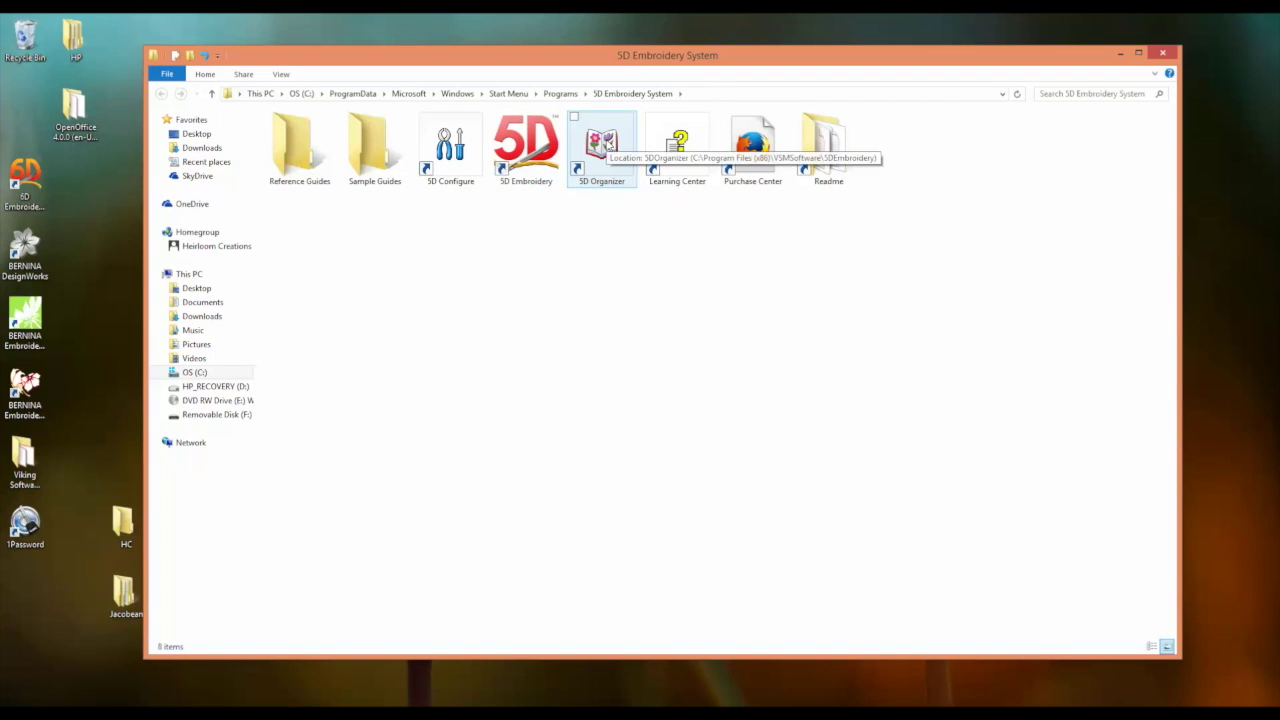
pyautogui.doubleClick(610, 141)
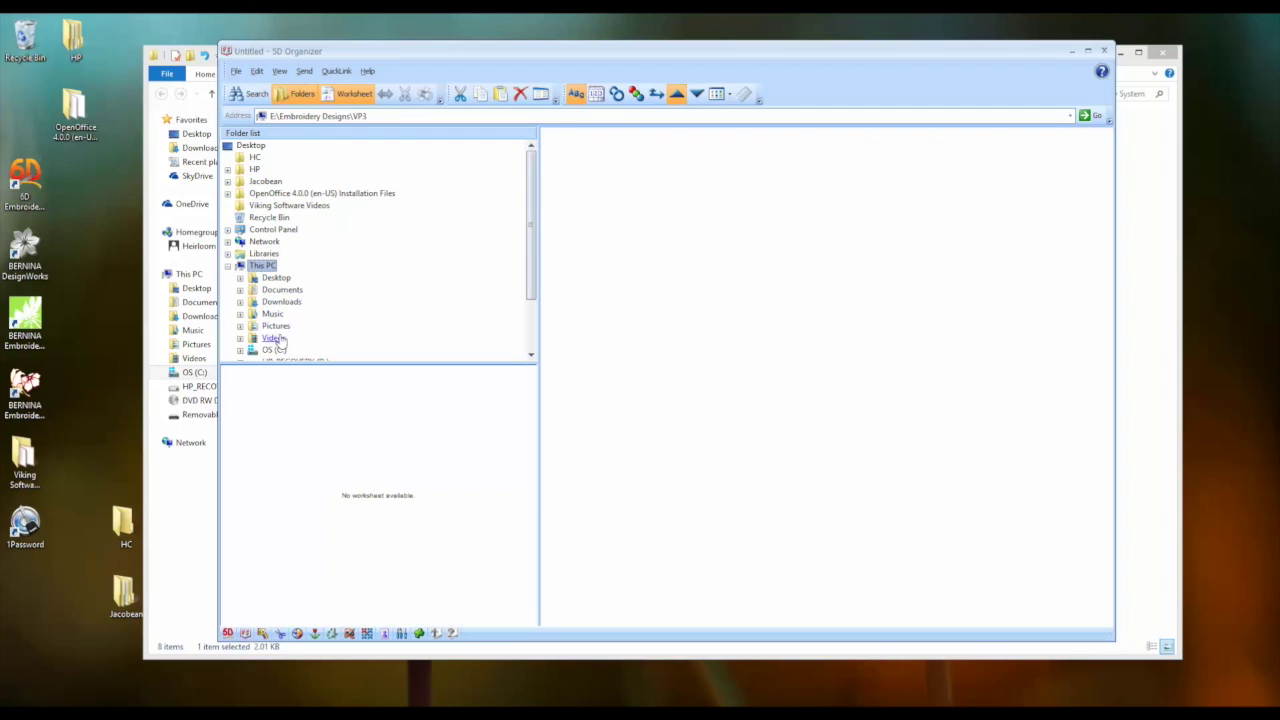
# - Browse to E:\Wildflowers\HUS and select all 12 HUS designs with Edit > Select All
pyautogui.moveTo(533, 236); pyautogui.dragTo(533, 294)
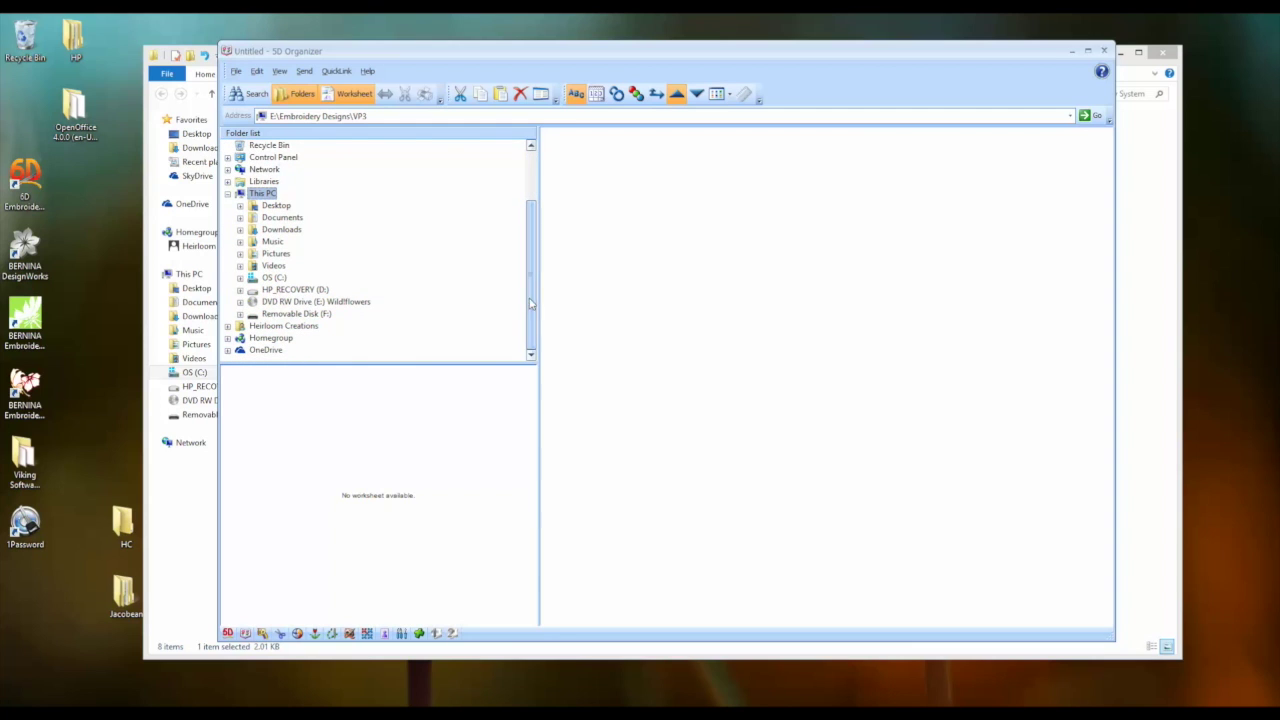
pyautogui.click(240, 302)
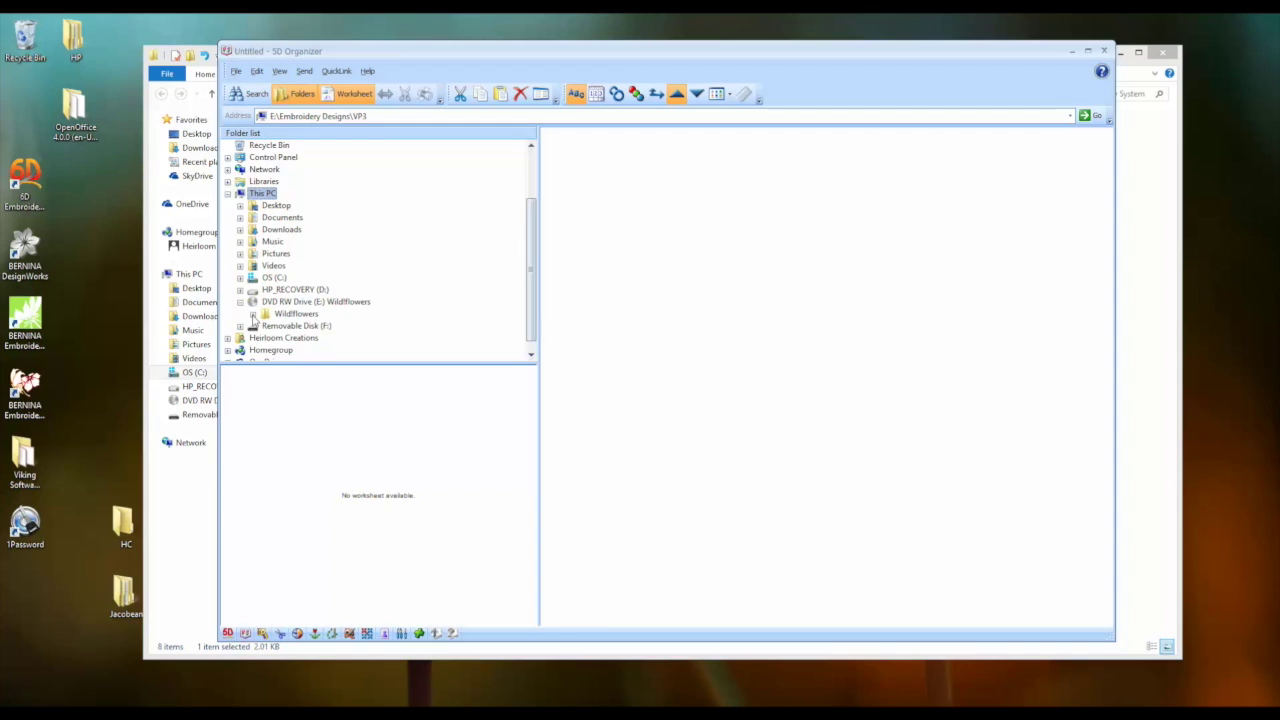
pyautogui.click(253, 315)
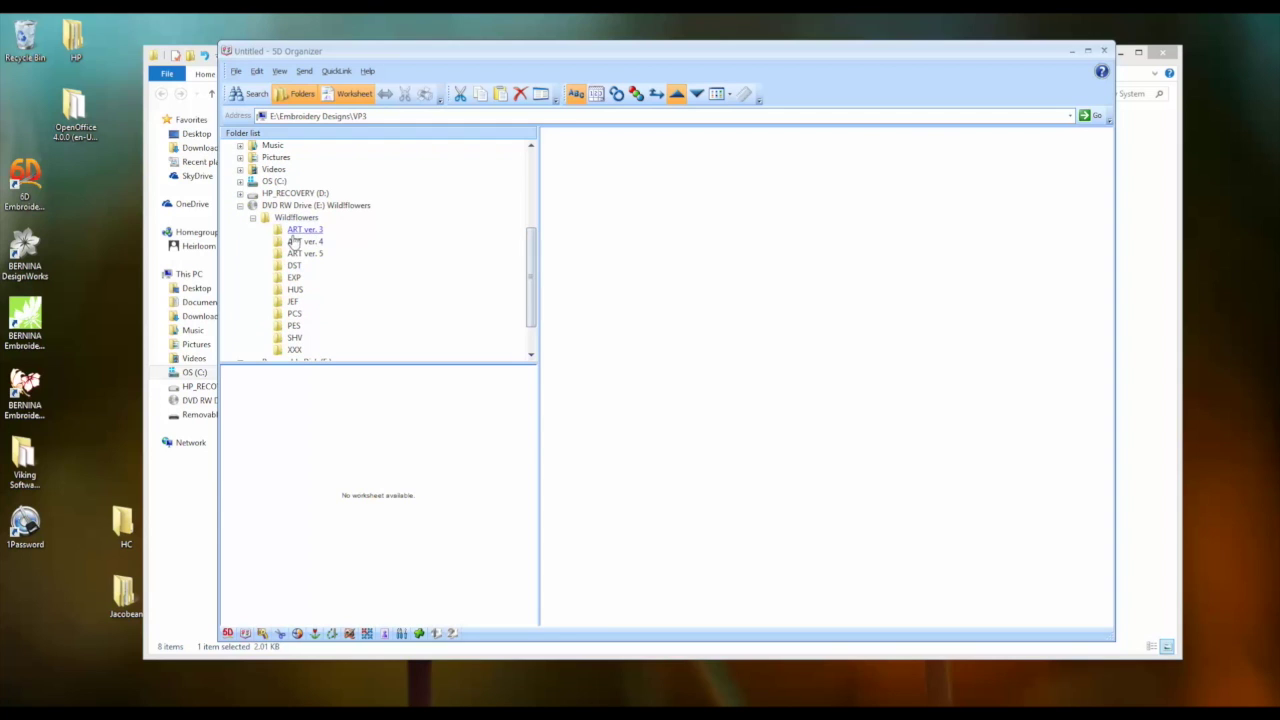
pyautogui.click(294, 290)
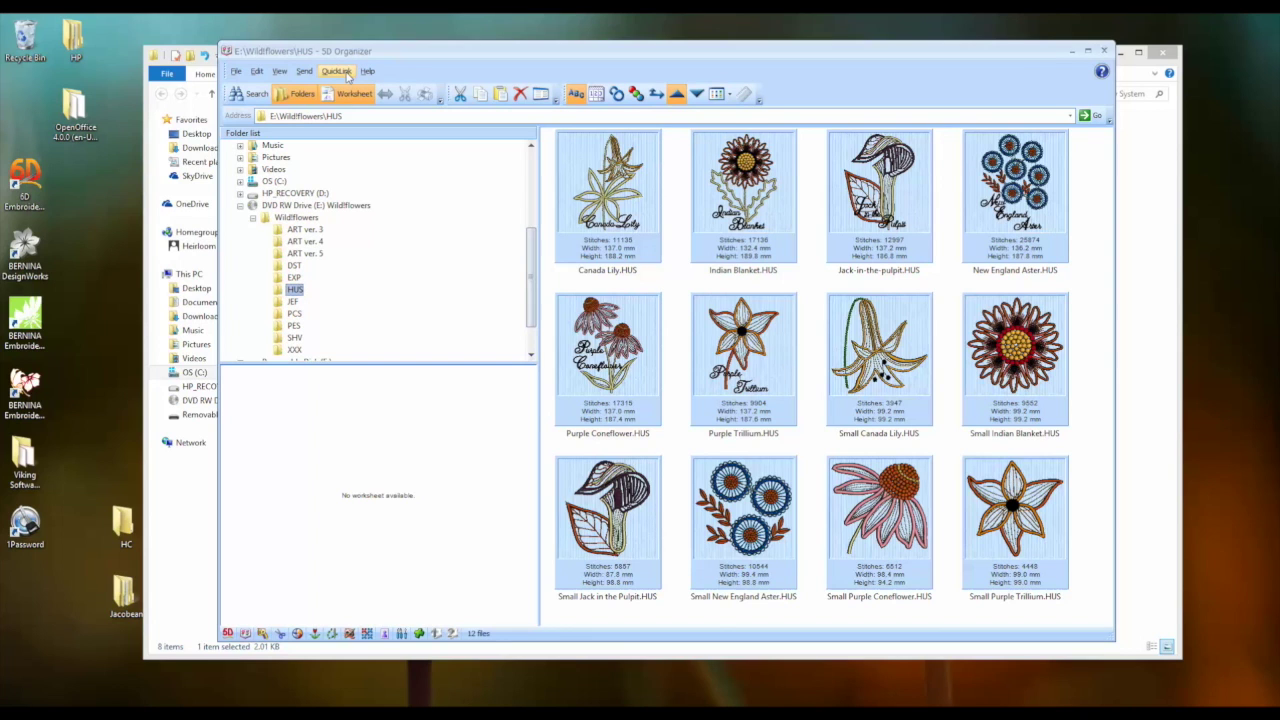
pyautogui.click(257, 72)
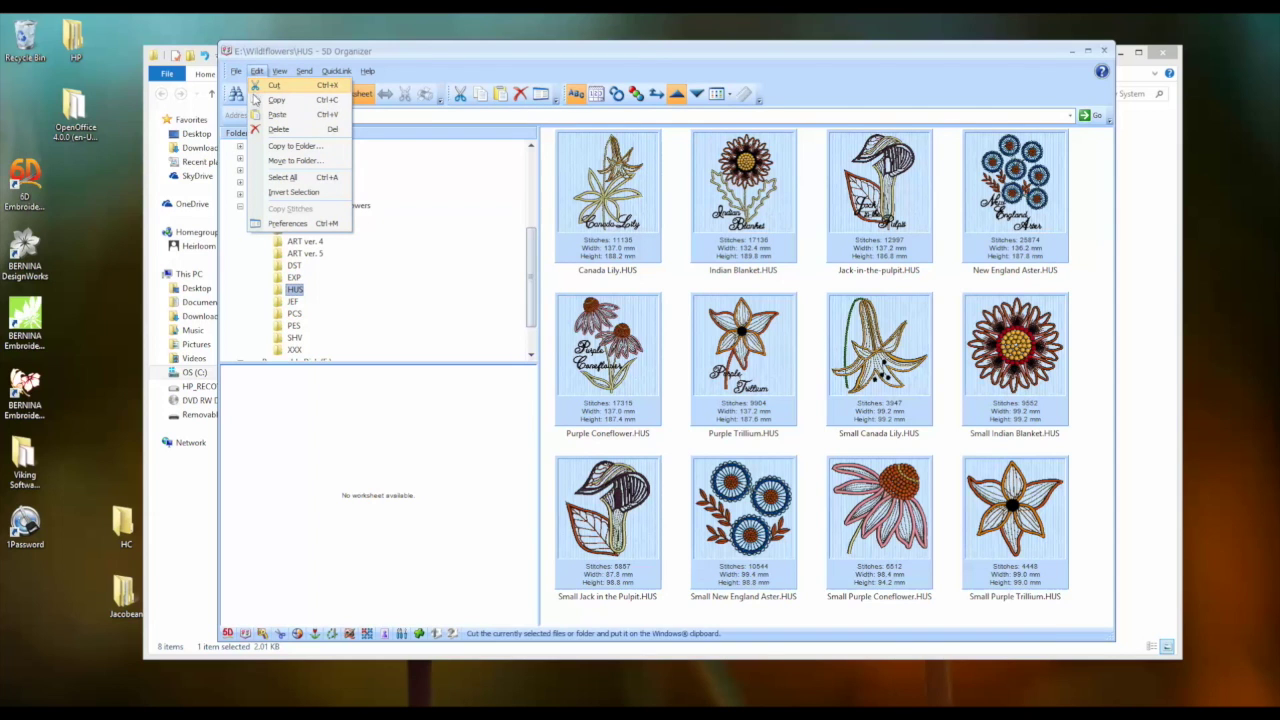
pyautogui.click(263, 178)
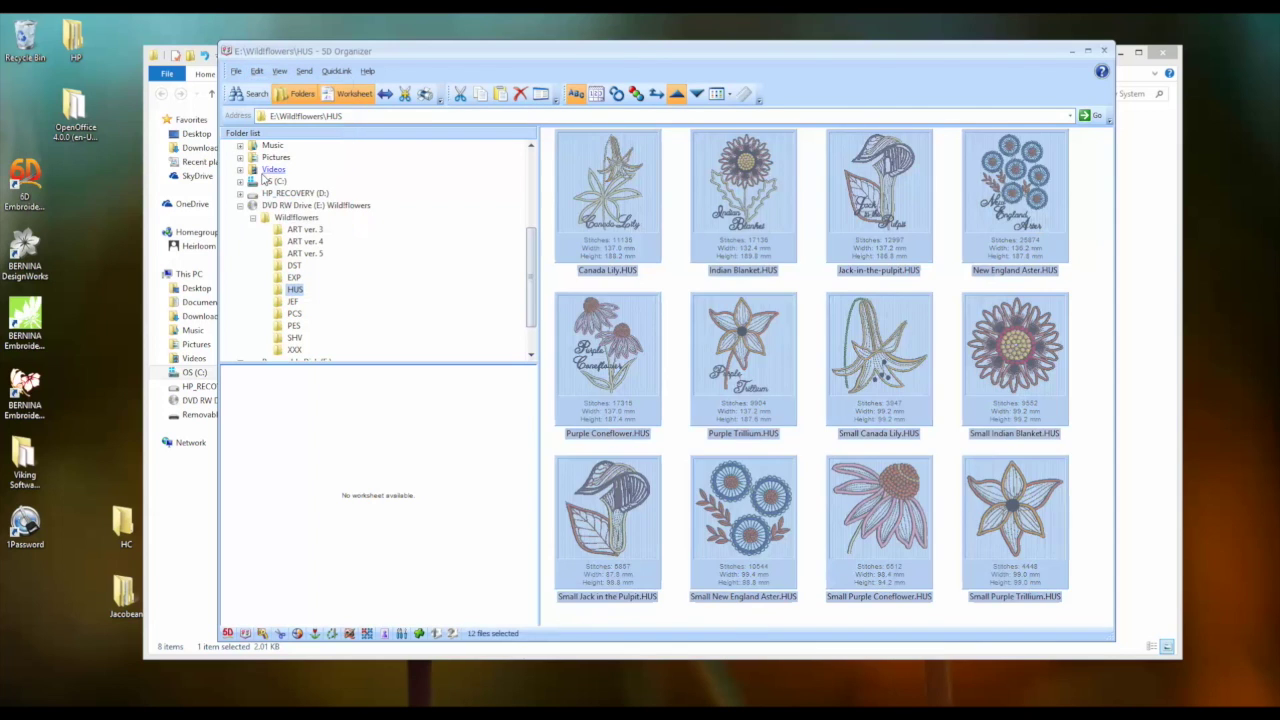
# - Start Convert to Embroidery and set the output location to Removable Disk (F:)
pyautogui.click(385, 95)
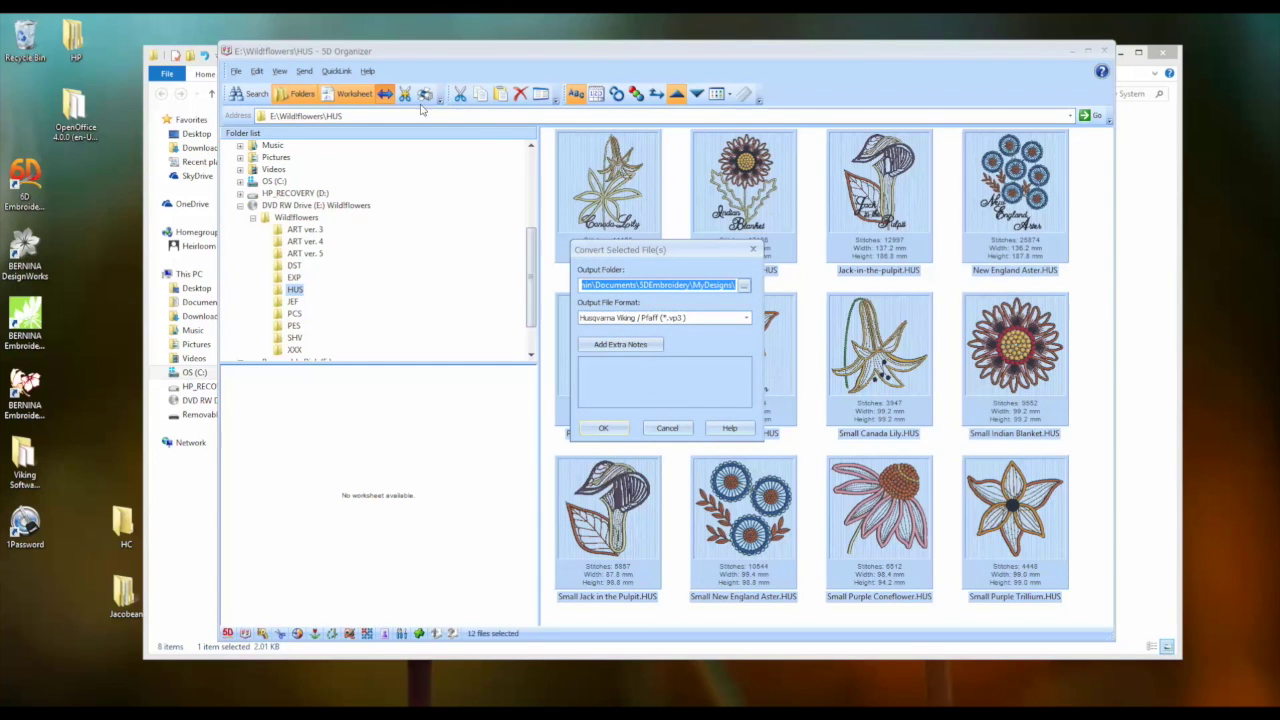
pyautogui.click(745, 285)
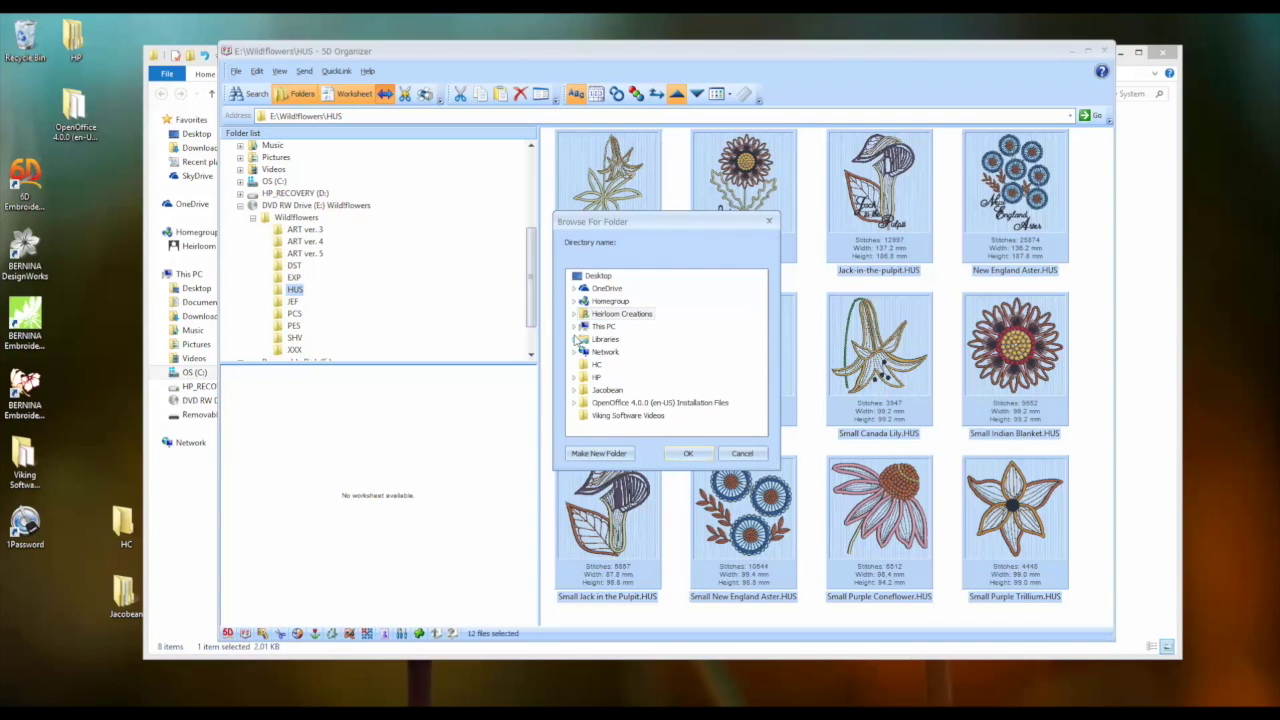
pyautogui.click(575, 327)
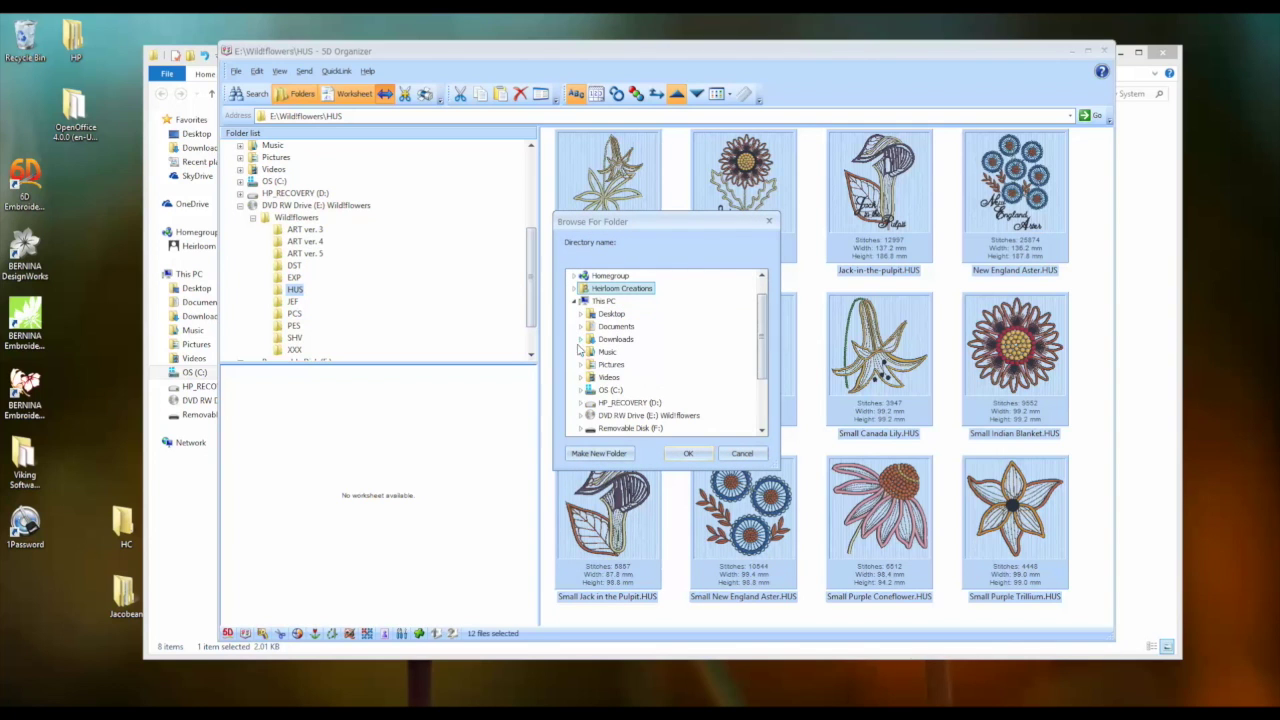
pyautogui.click(580, 430)
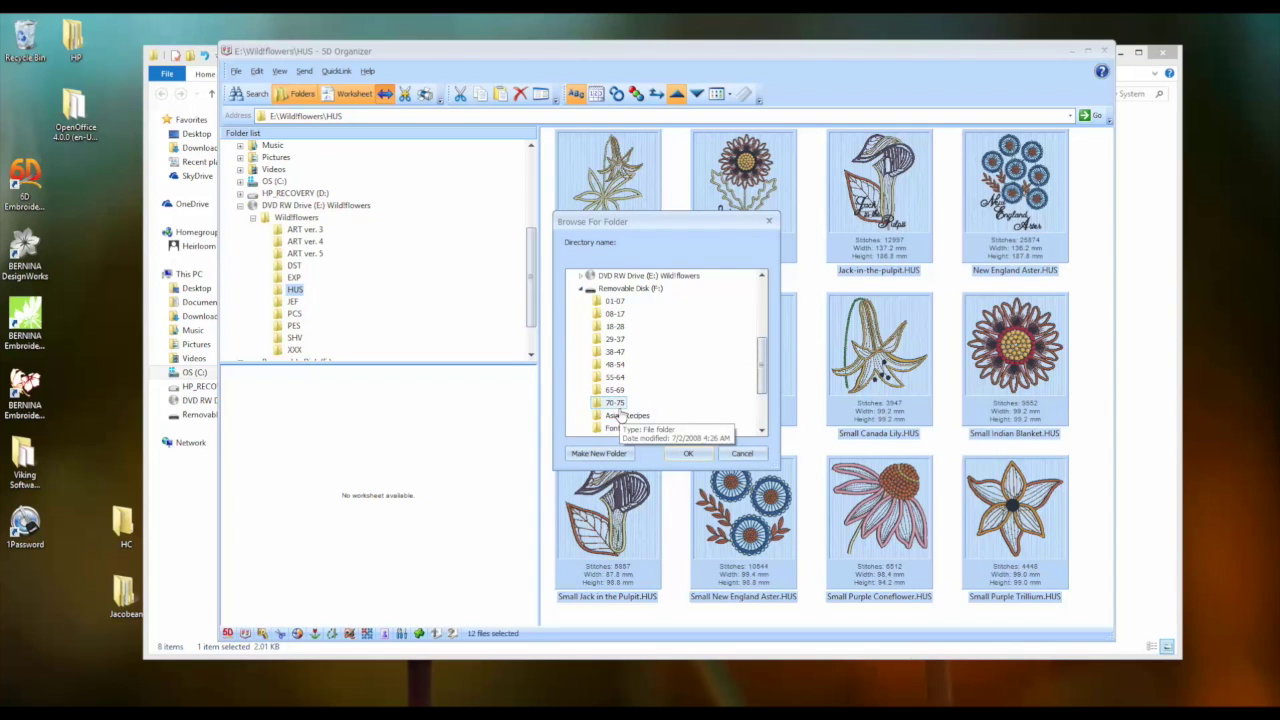
pyautogui.scroll(-2, 600, 425)
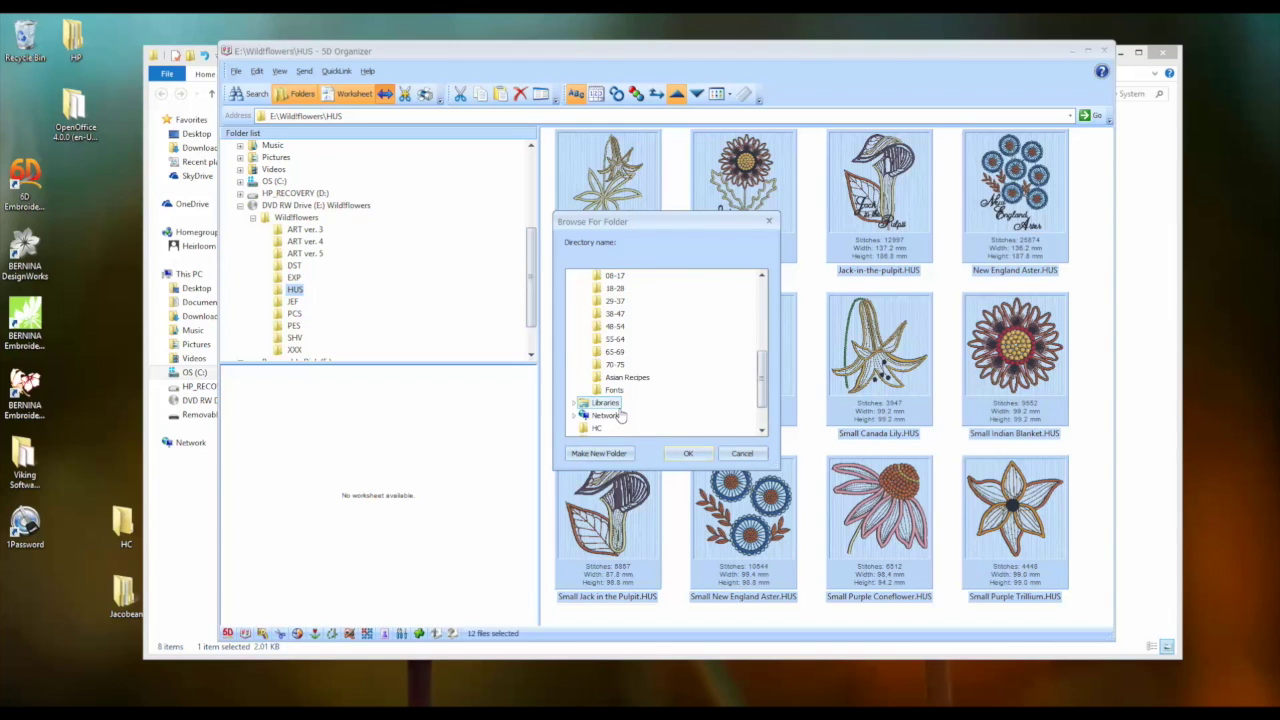
pyautogui.scroll(1, 620, 415)
pyautogui.click(627, 292)
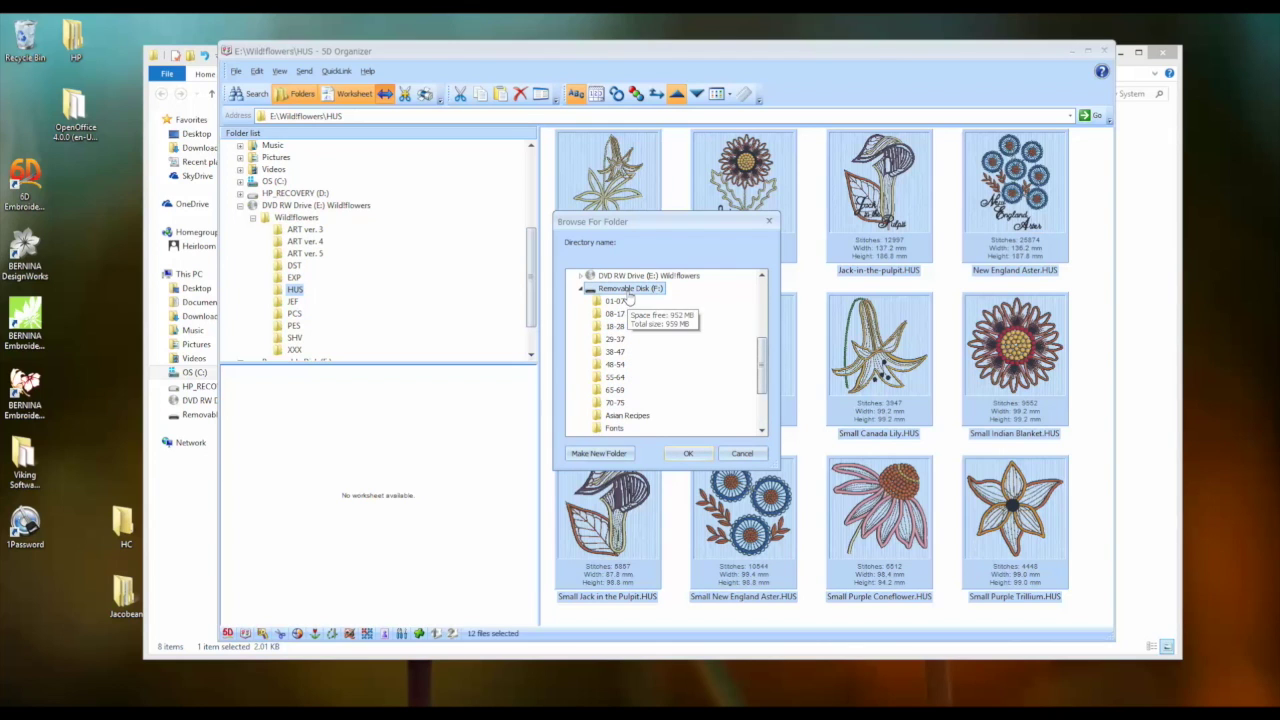
# - Make a 'Wildflowers' output folder on F: and convert the designs to VP3
pyautogui.click(606, 455)
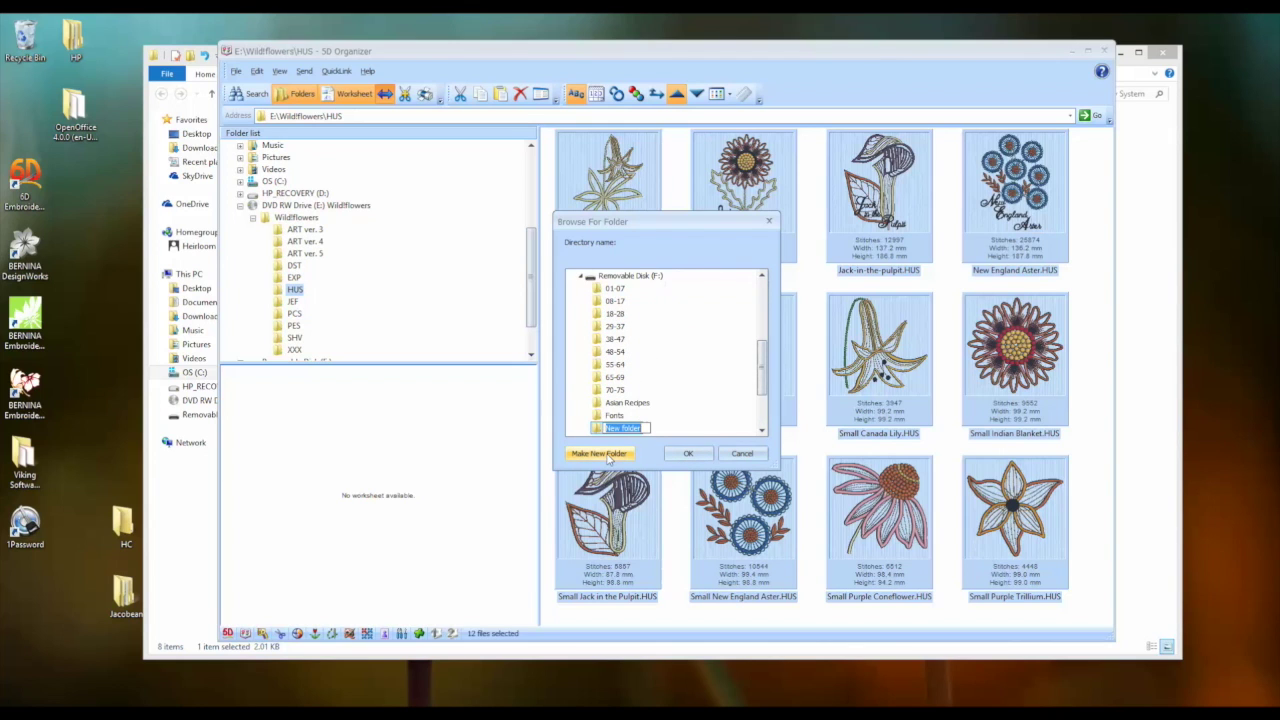
pyautogui.write('Wildflowers')
pyautogui.press('Return')
pyautogui.click(689, 454)
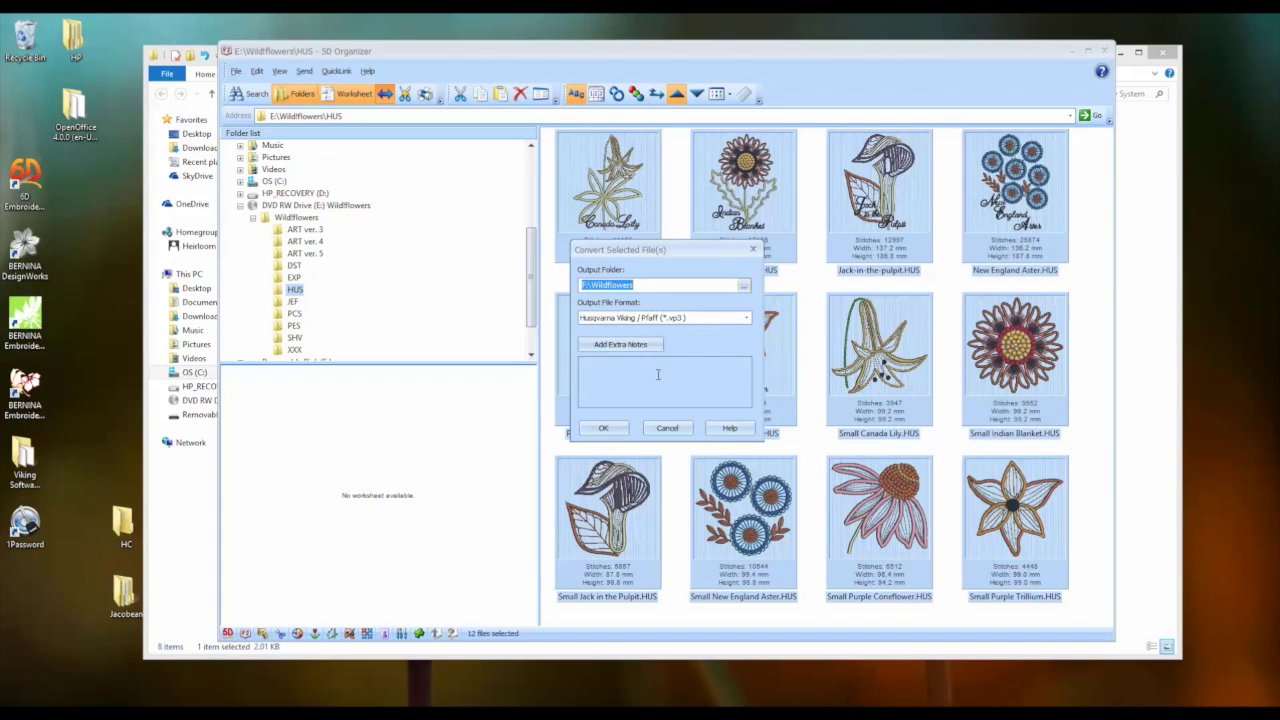
pyautogui.click(619, 432)
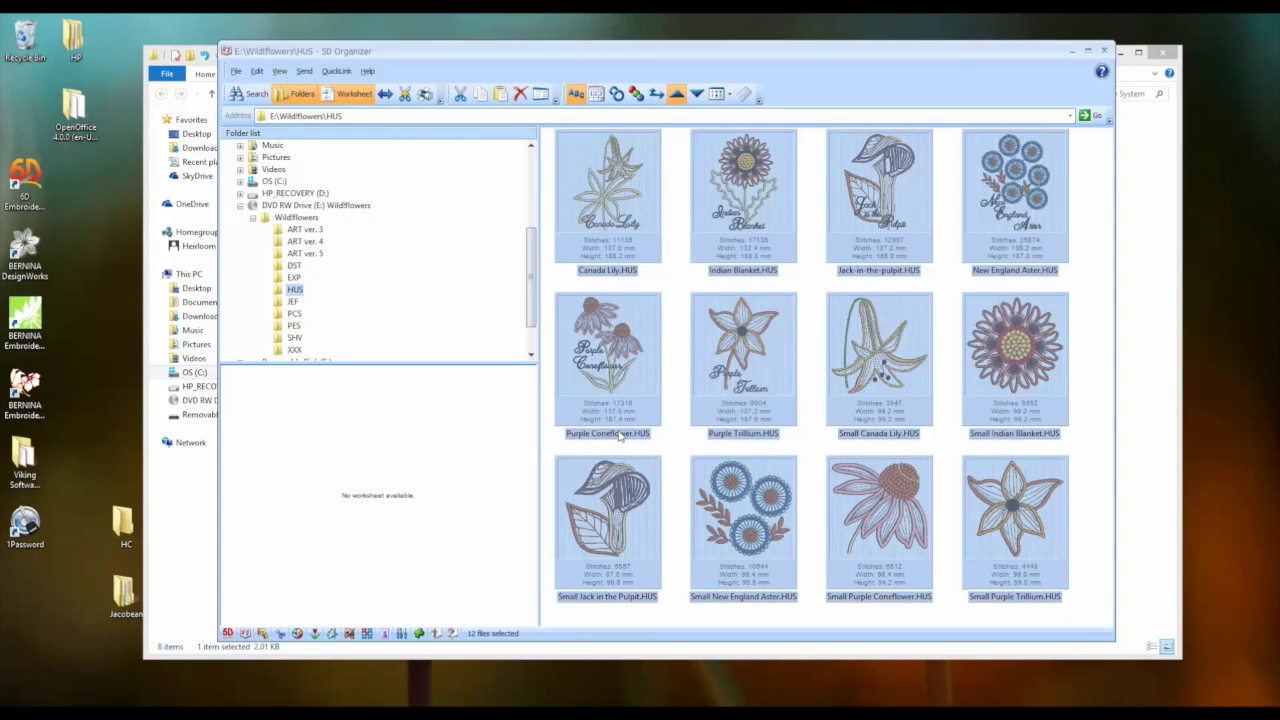
# - Open F:\Wildflowers in the folder list and select Canada Lily.vp3
pyautogui.moveTo(531, 310); pyautogui.dragTo(531, 333)
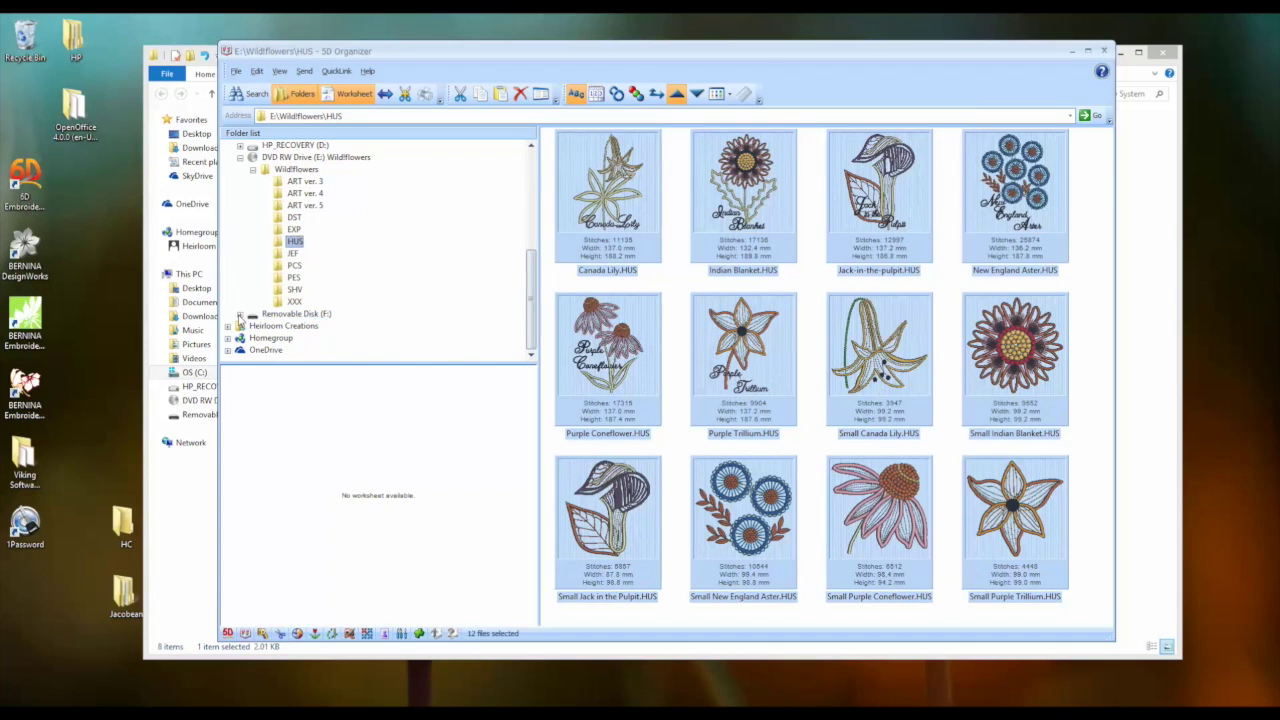
pyautogui.click(240, 316)
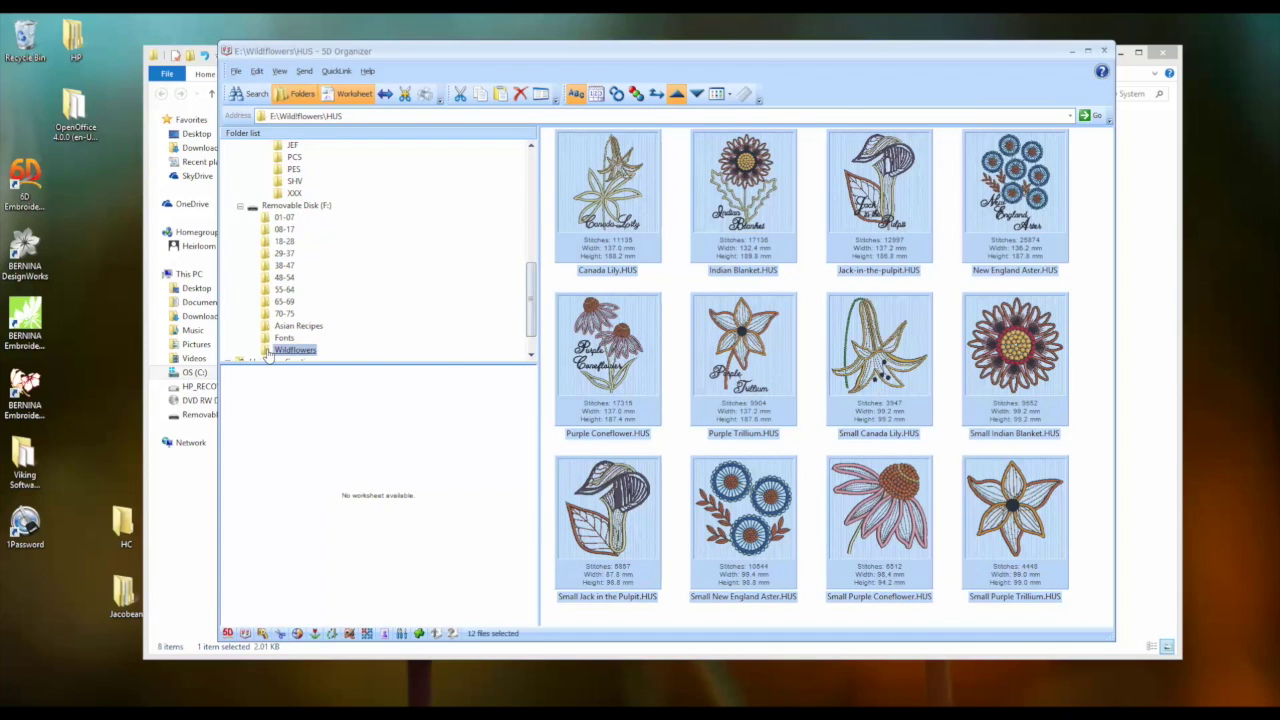
pyautogui.click(266, 354)
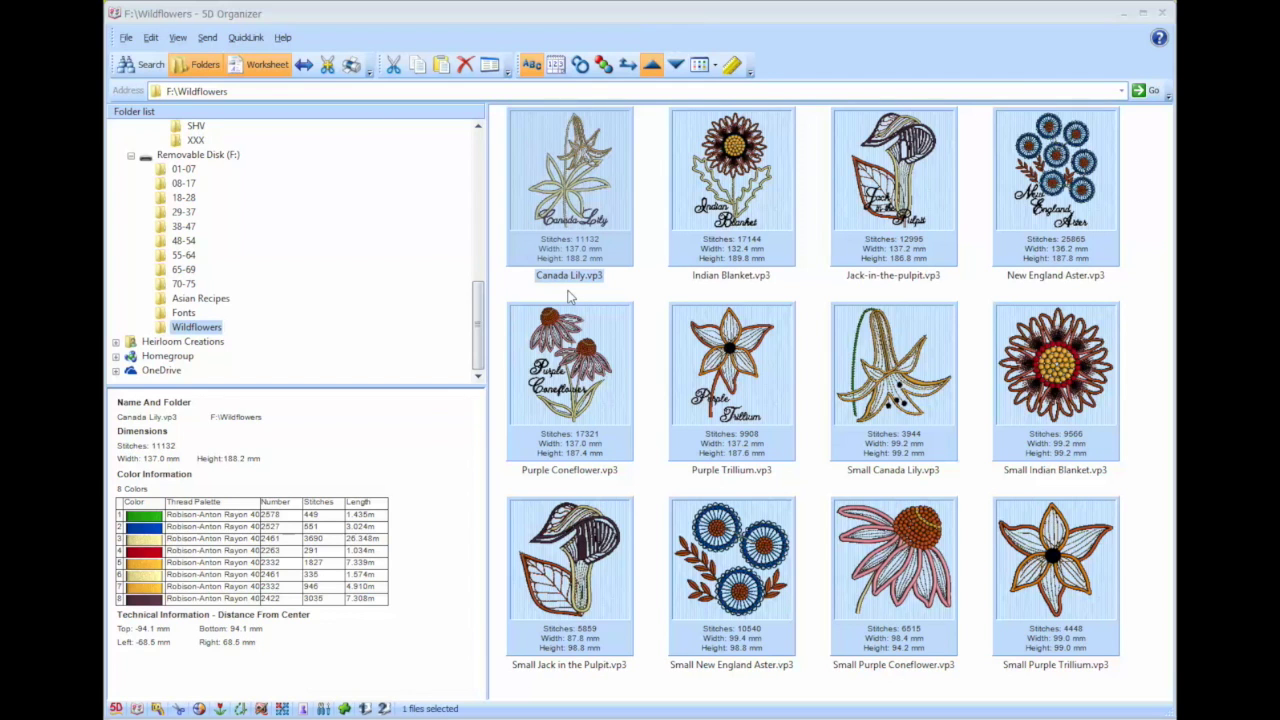
pyautogui.click(576, 192)
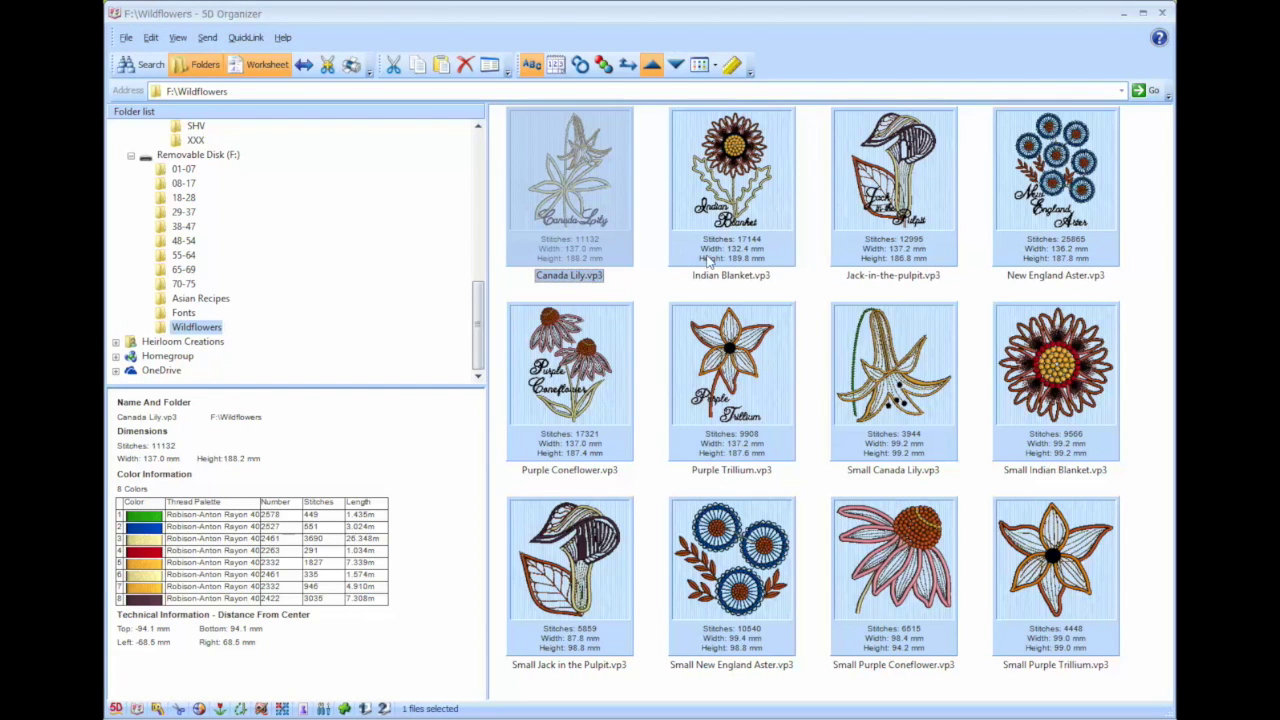
# - Select all 12 VP3 designs, choose File > Add Trim Commands, and browse to F:
pyautogui.keyDown('shift'); pyautogui.click(1049, 570); pyautogui.keyUp('shift')
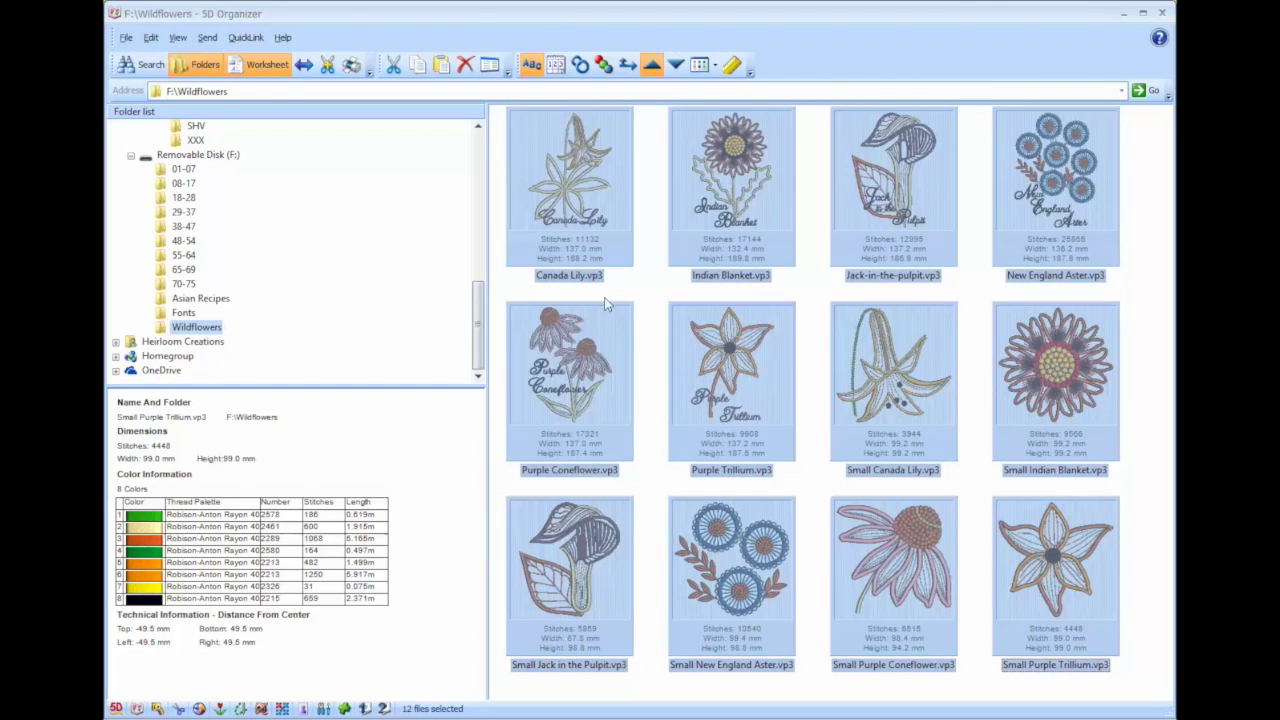
pyautogui.click(127, 40)
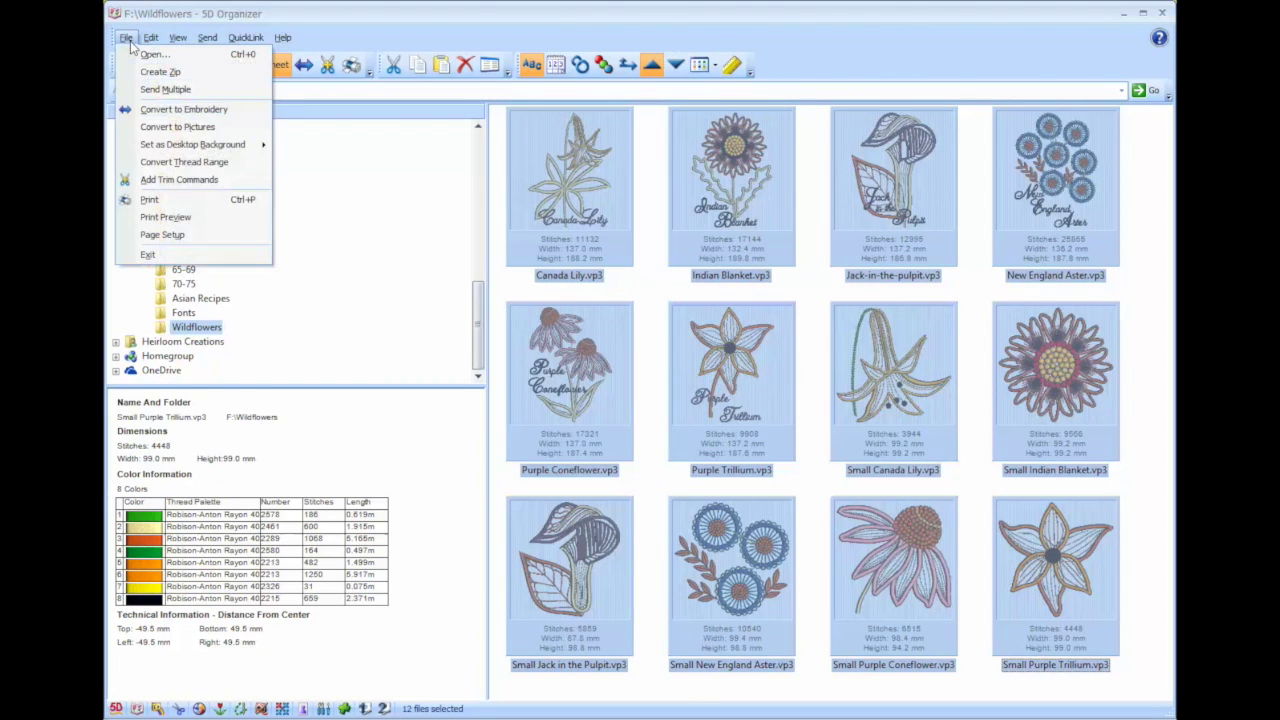
pyautogui.click(165, 183)
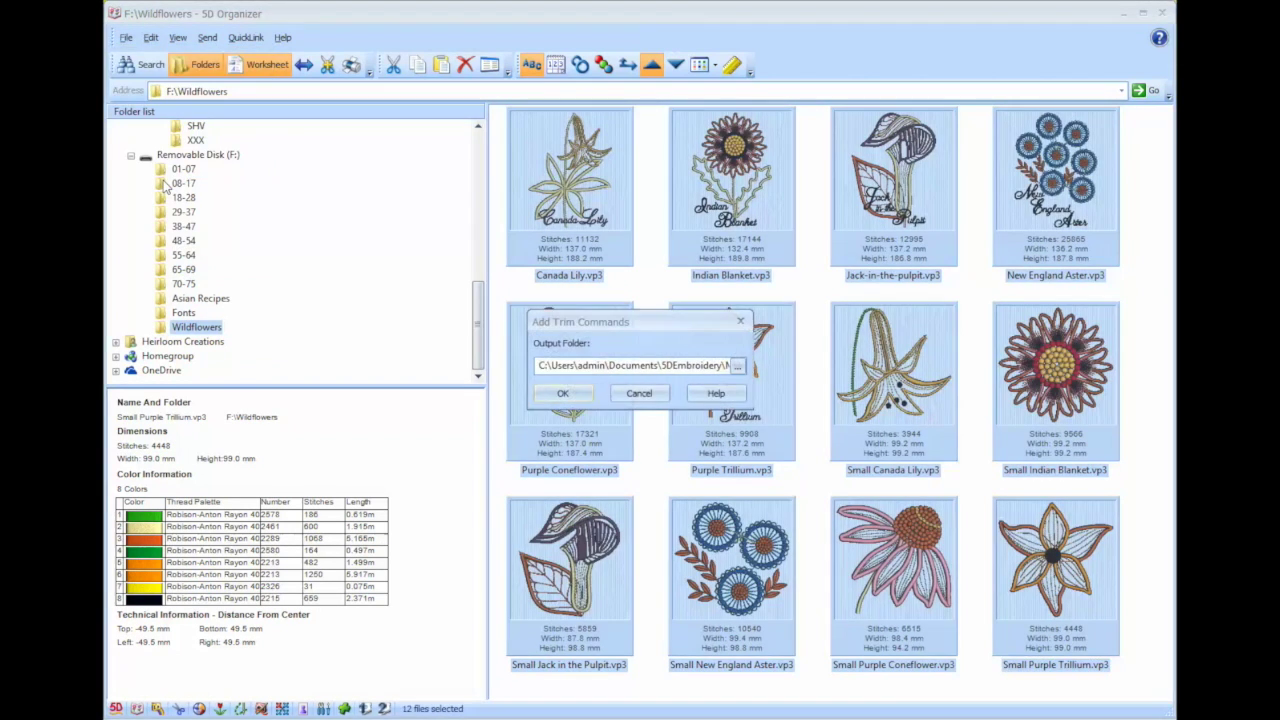
pyautogui.click(737, 366)
pyautogui.moveTo(758, 330); pyautogui.dragTo(758, 432)
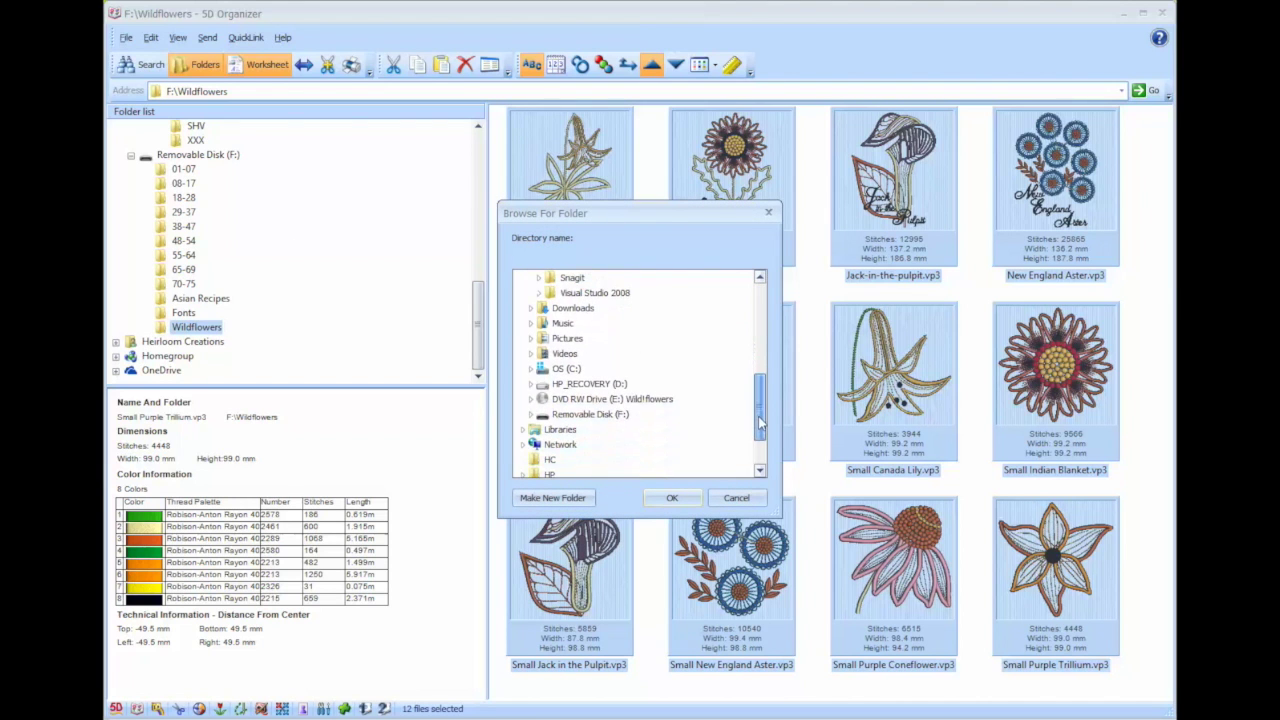
pyautogui.doubleClick(592, 414)
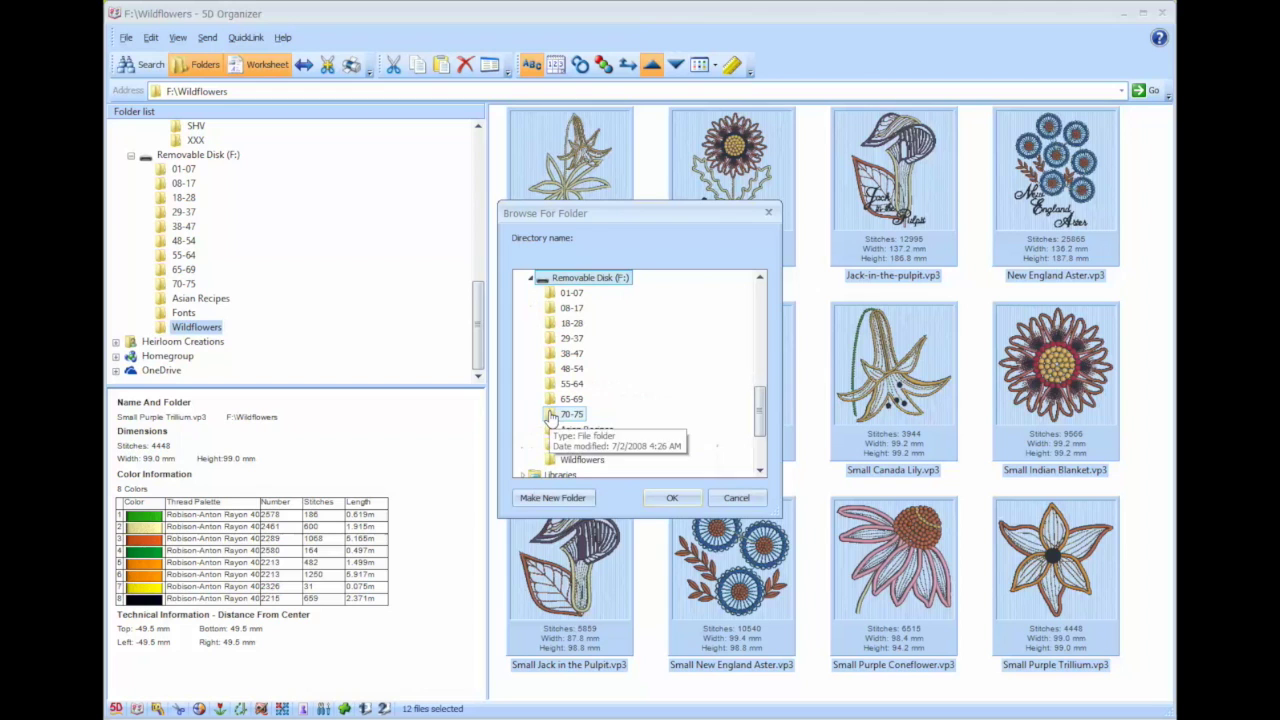
# - Create 'Wildflowers with Trim Commands' on F: and save the trimmed copies there
pyautogui.click(560, 497)
pyautogui.write('W')
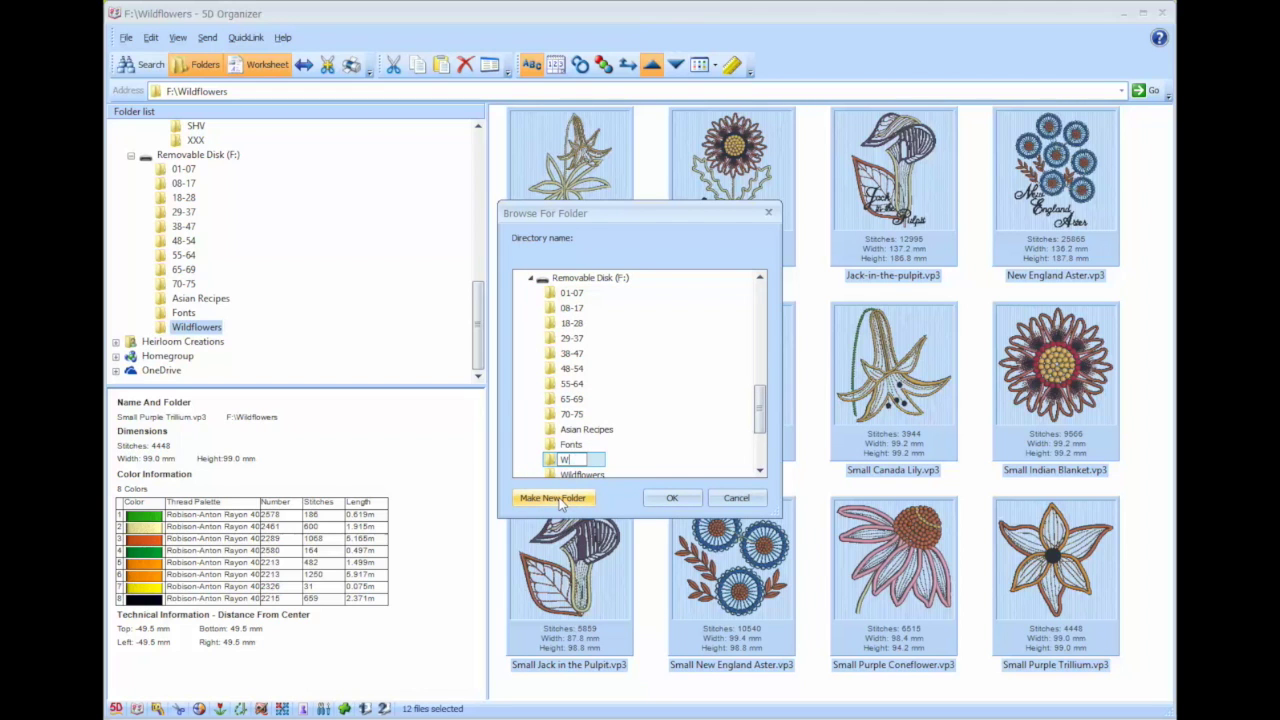
pyautogui.write('ildflowers with Tri')
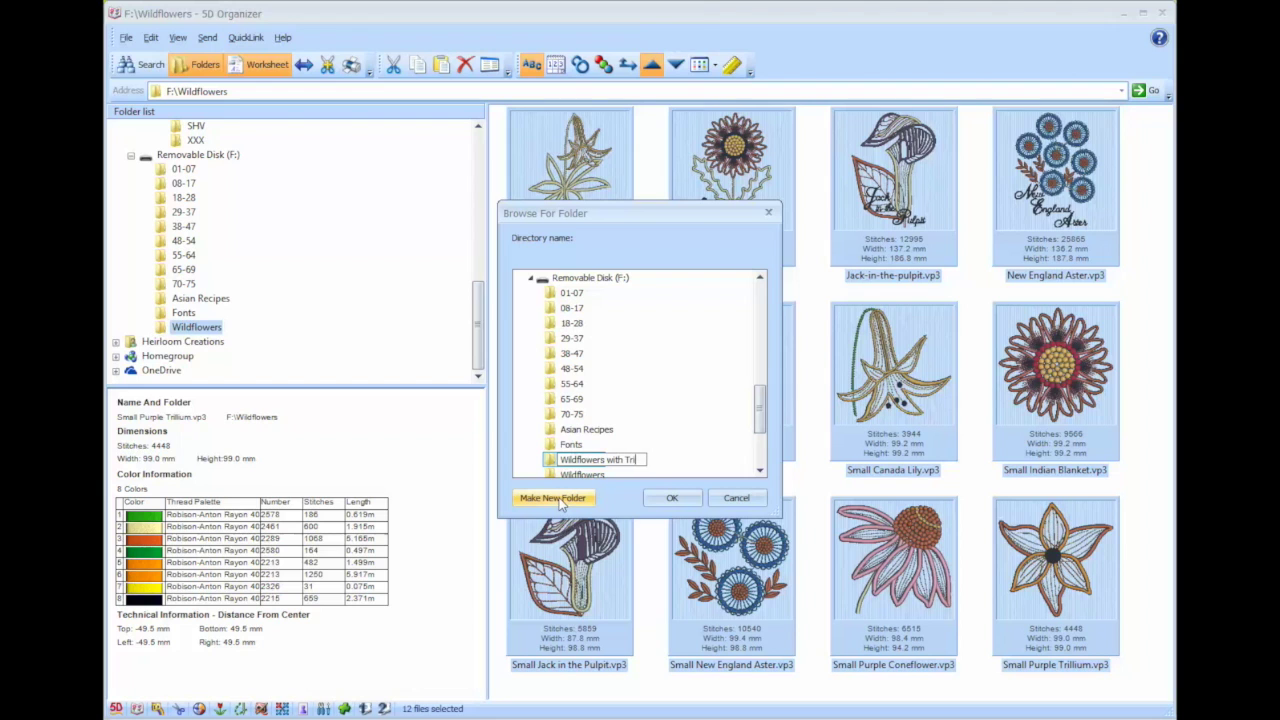
pyautogui.write('m Commands')
pyautogui.press('Return')
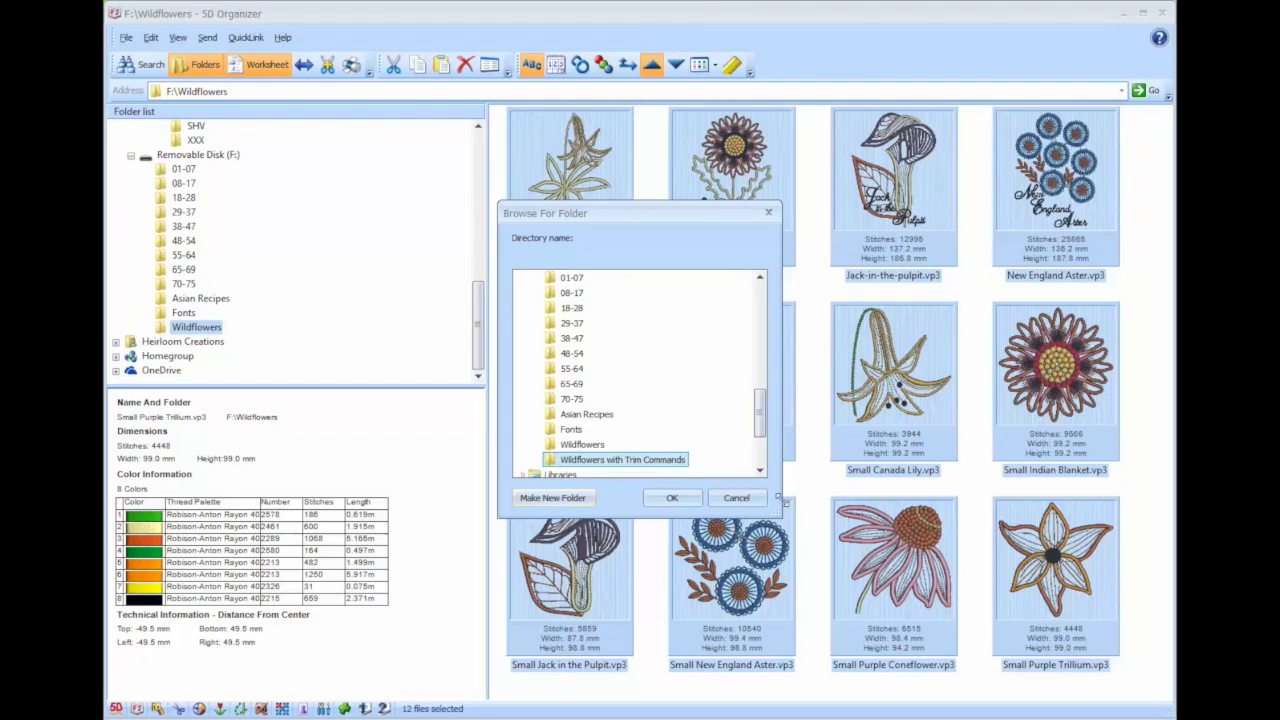
pyautogui.click(672, 497)
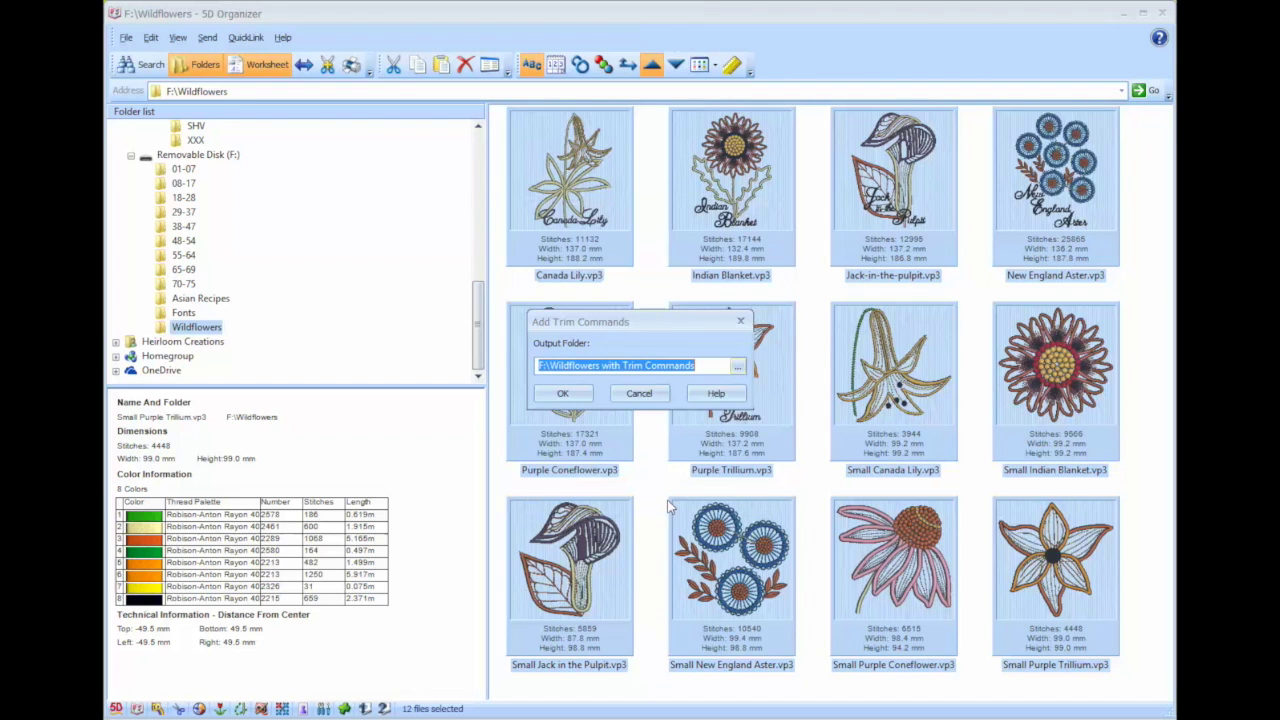
pyautogui.click(564, 394)
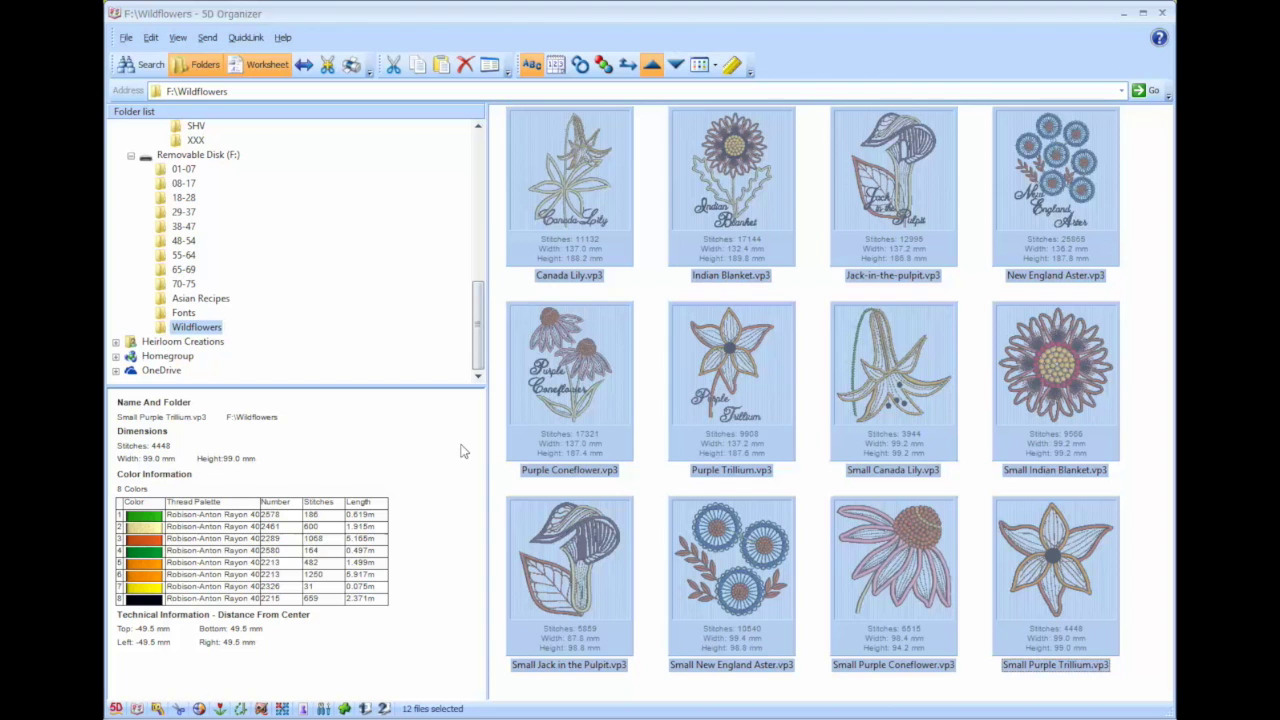
# - Preview the printout of Canada Lily.vp3 and page forward to its page 3 colour information
pyautogui.click(563, 183)
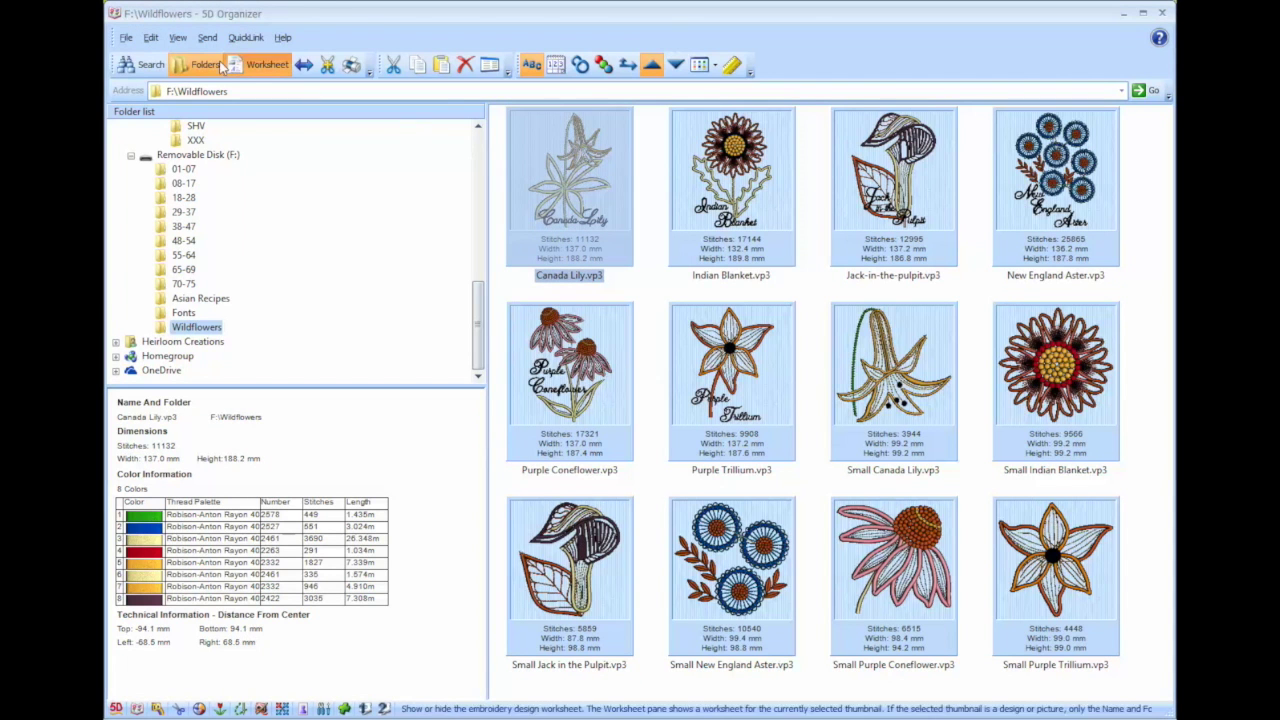
pyautogui.click(126, 37)
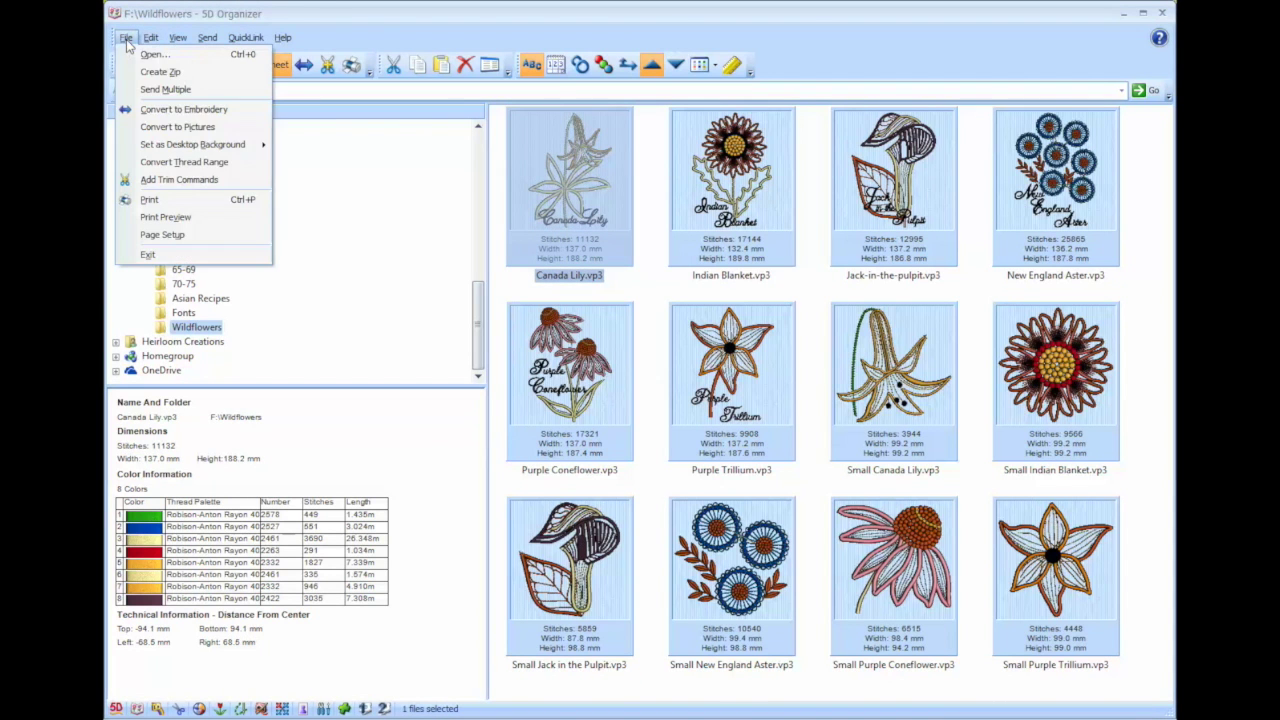
pyautogui.click(143, 217)
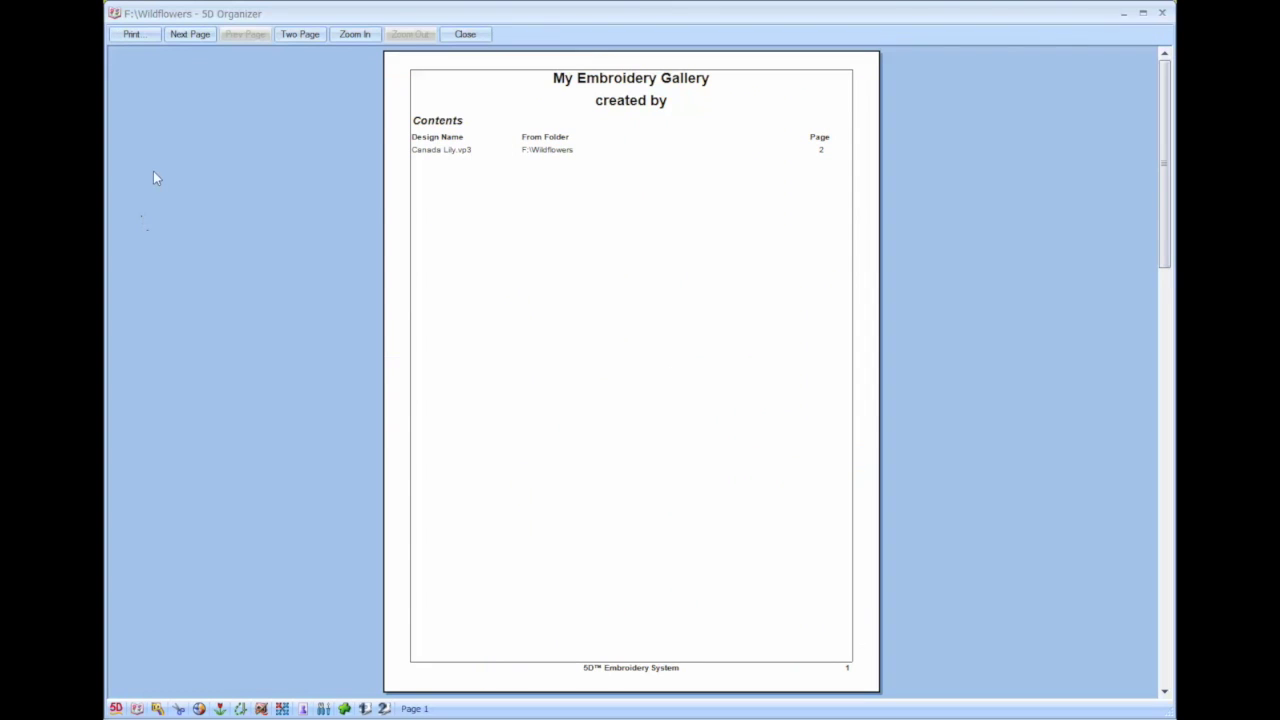
pyautogui.click(203, 38)
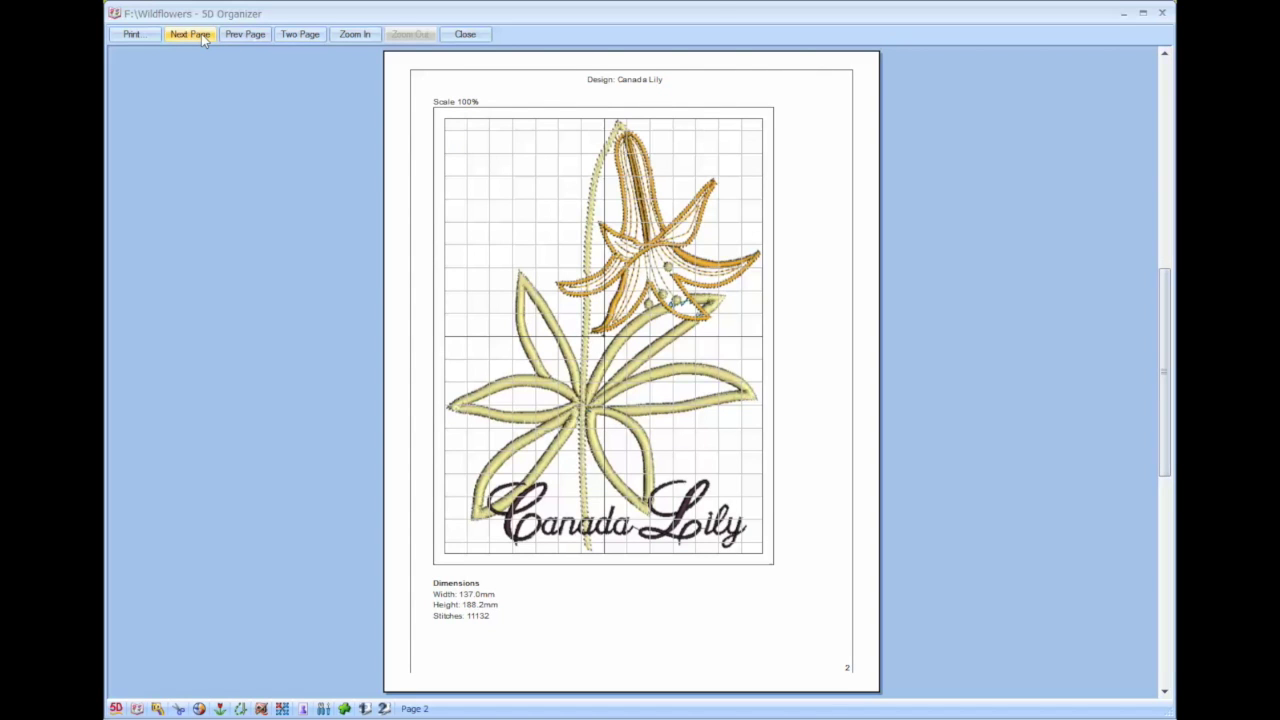
pyautogui.click(203, 36)
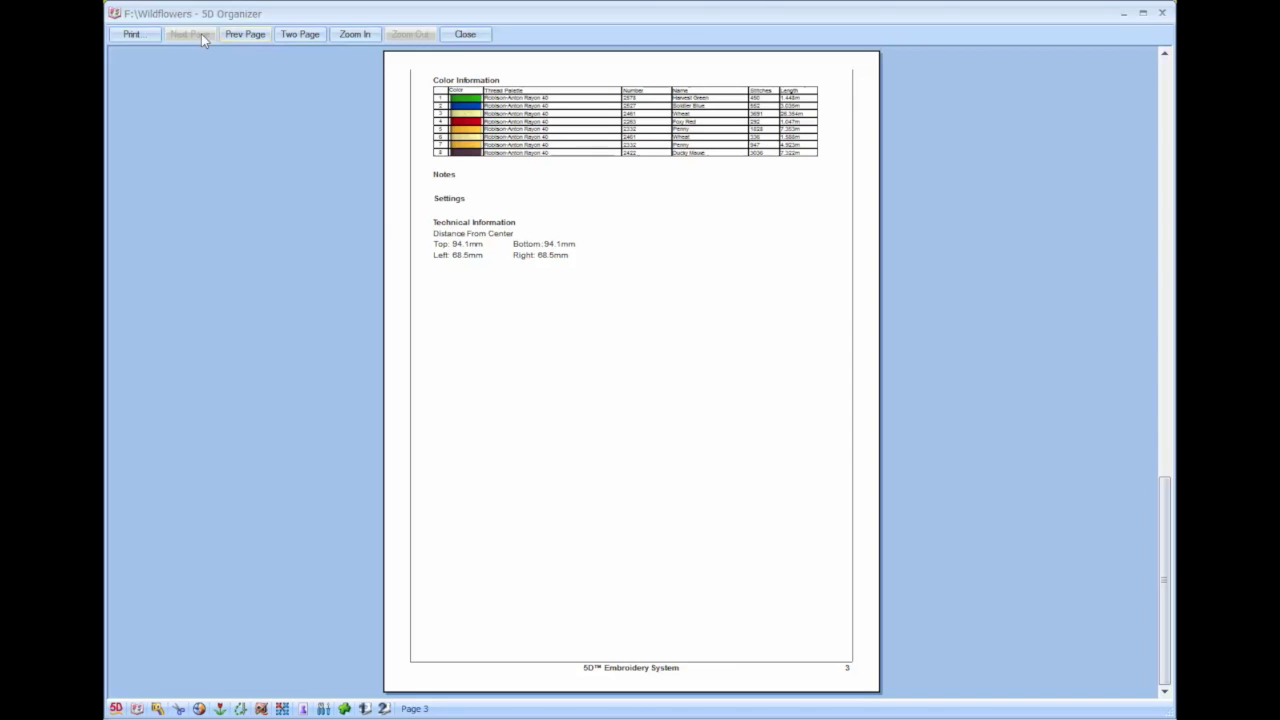